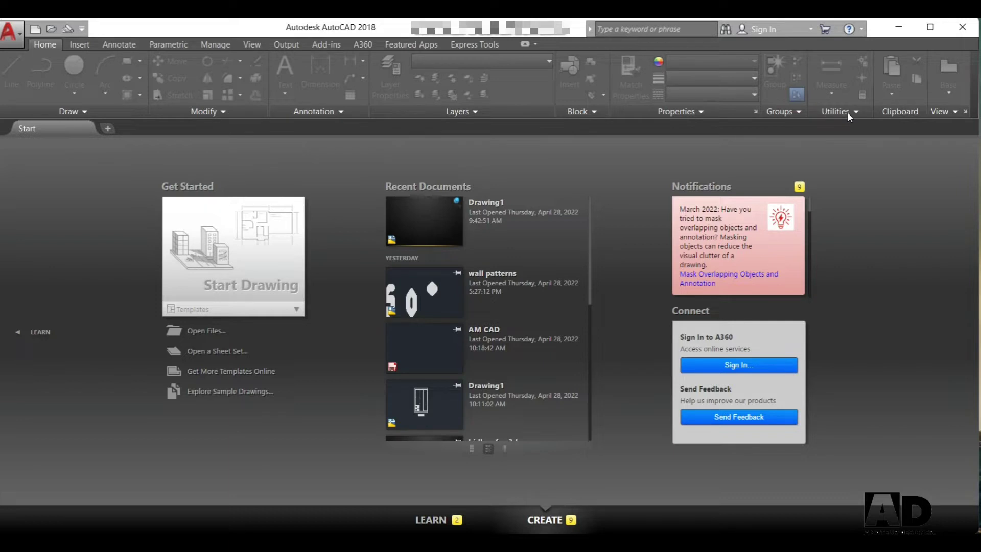
Step: Create a blank Drawing3 using Start Drawing and look over its empty model space
{"action": "left_click", "coordinate": [258, 243]}
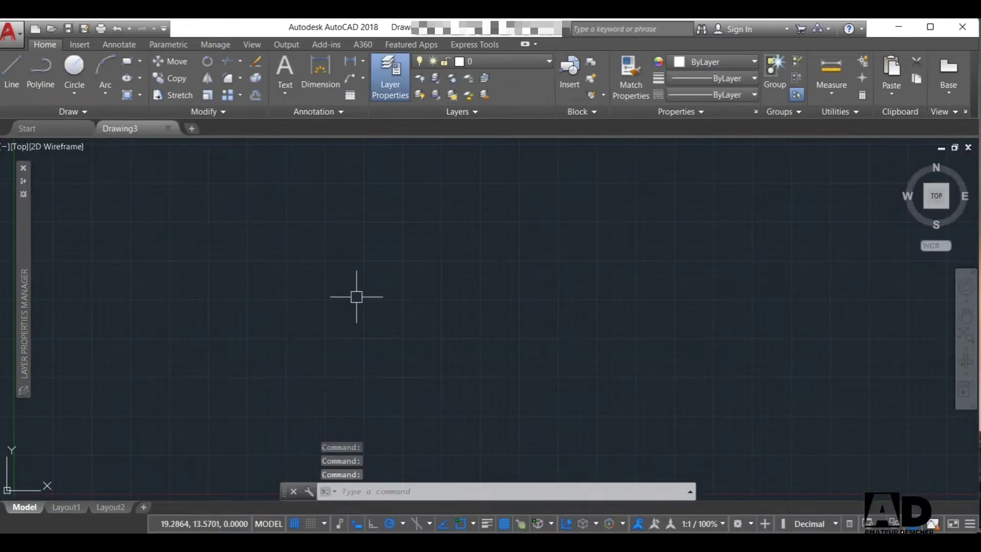
{"action": "scroll", "coordinate": [361, 296], "scroll_direction": "down", "scroll_amount": 2}
{"action": "scroll", "coordinate": [361, 296], "scroll_direction": "up", "scroll_amount": 1}
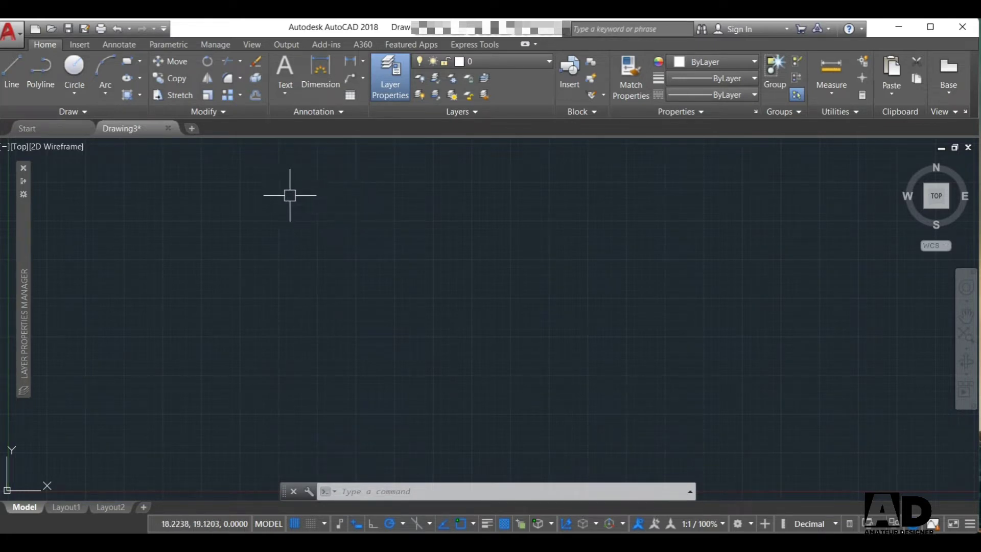
Step: Create Drawing4 from the acad.dwt template via the application menu's New Drawing
{"action": "left_click", "coordinate": [13, 36]}
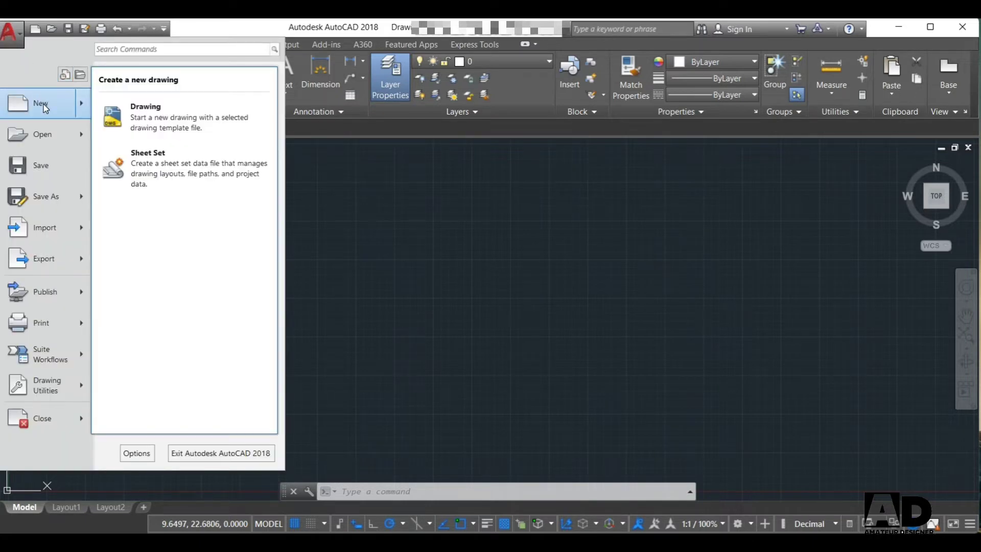
{"action": "mouse_move", "coordinate": [39, 102]}
{"action": "left_click", "coordinate": [125, 113]}
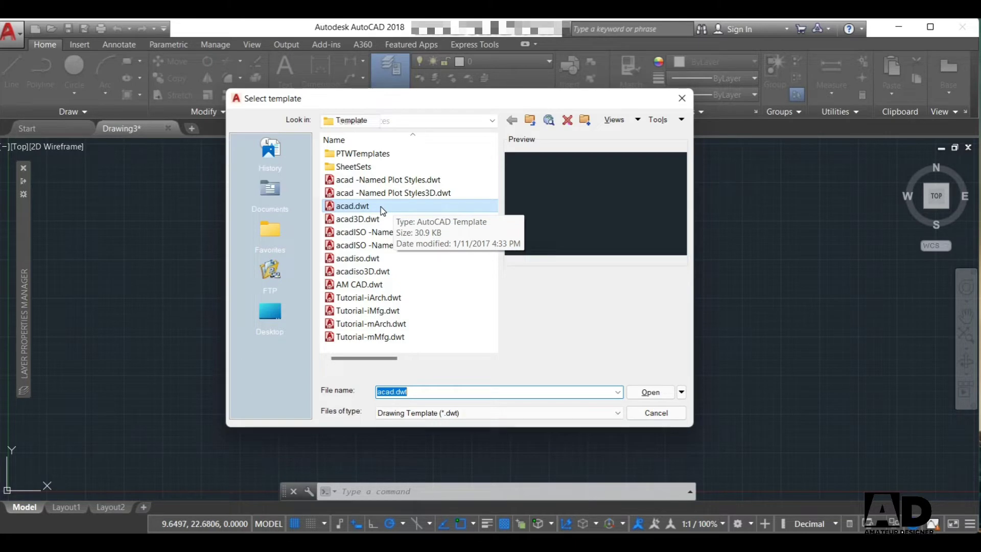
{"action": "left_click", "coordinate": [444, 206]}
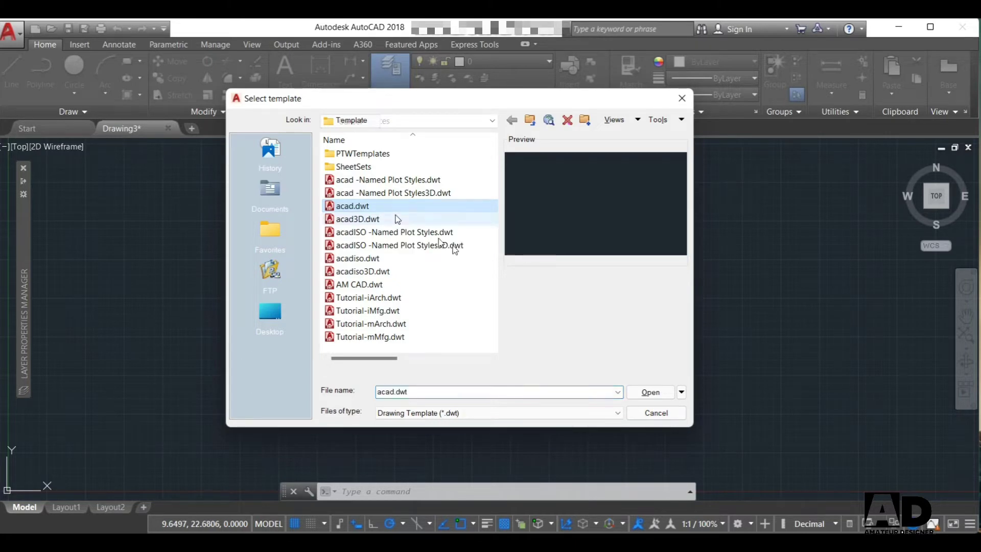
{"action": "left_click", "coordinate": [647, 393]}
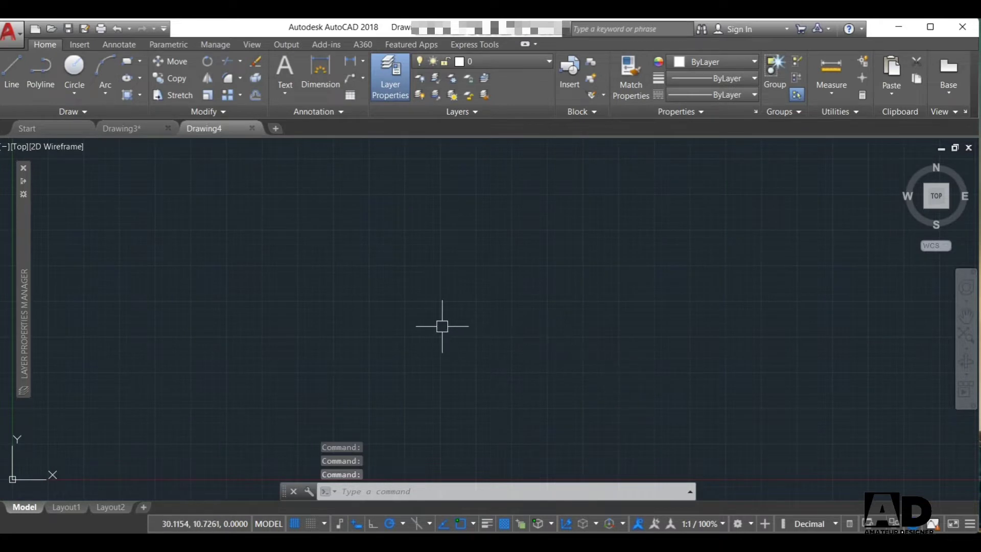
{"action": "scroll", "coordinate": [442, 326], "scroll_direction": "down", "scroll_amount": 10}
{"action": "scroll", "coordinate": [442, 325], "scroll_direction": "up", "scroll_amount": 4}
{"action": "scroll", "coordinate": [442, 326], "scroll_direction": "up", "scroll_amount": 3}
{"action": "scroll", "coordinate": [442, 326], "scroll_direction": "down", "scroll_amount": 1}
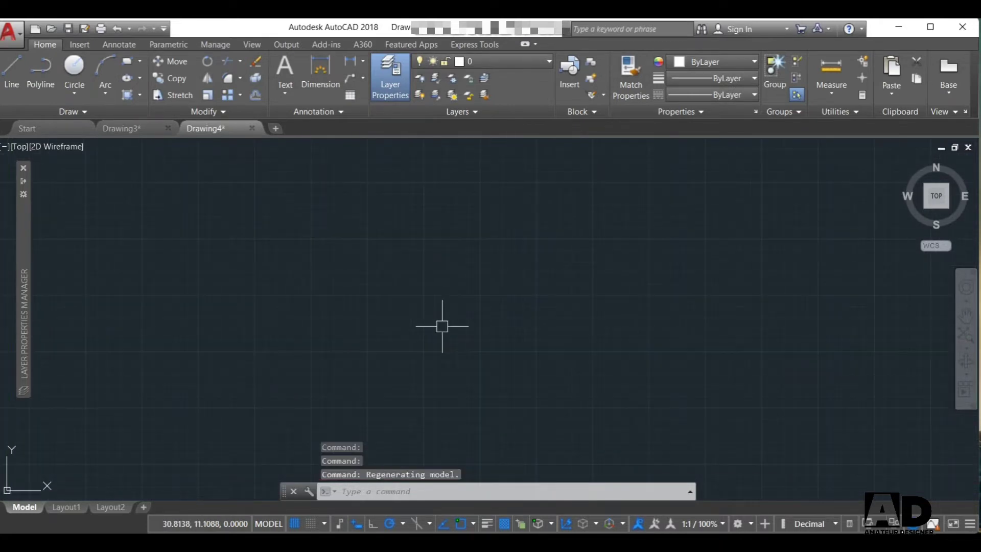
{"action": "scroll", "coordinate": [442, 326], "scroll_direction": "down", "scroll_amount": 2}
{"action": "scroll", "coordinate": [442, 326], "scroll_direction": "up", "scroll_amount": 2}
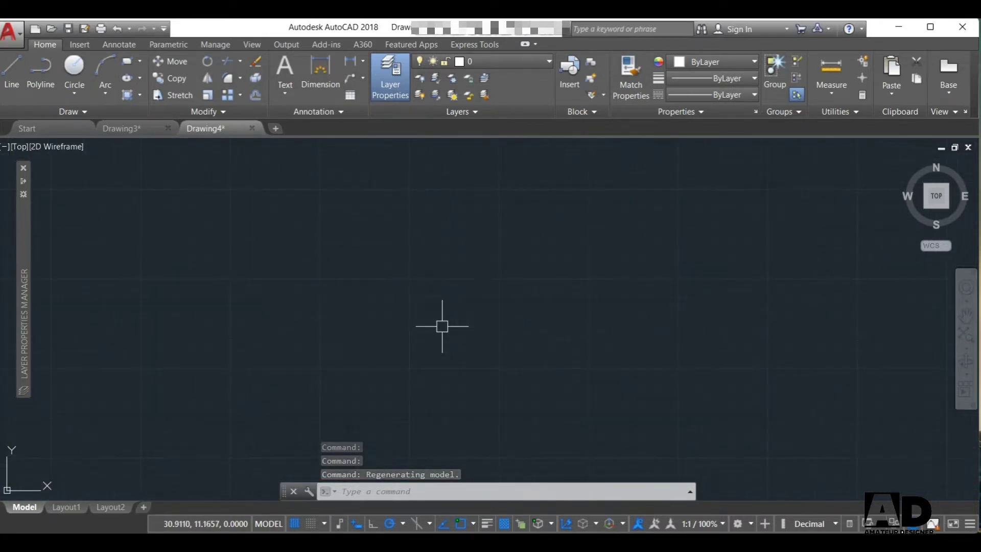
{"action": "scroll", "coordinate": [441, 326], "scroll_direction": "down", "scroll_amount": 2}
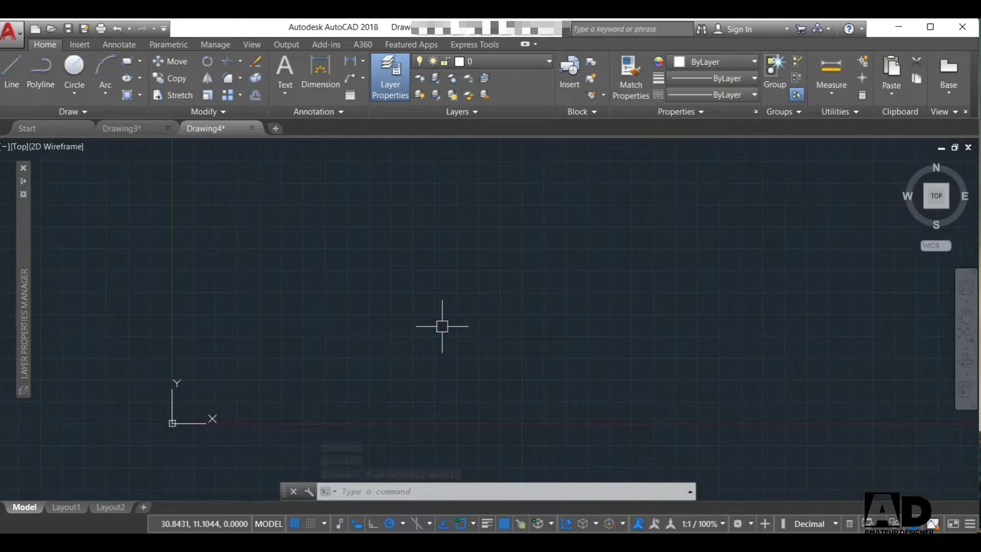
{"action": "scroll", "coordinate": [442, 326], "scroll_direction": "up", "scroll_amount": 2}
Step: Use UN to set Drawing Units length type to Architectural with 0'-0" precision
{"action": "type", "text": "u"}
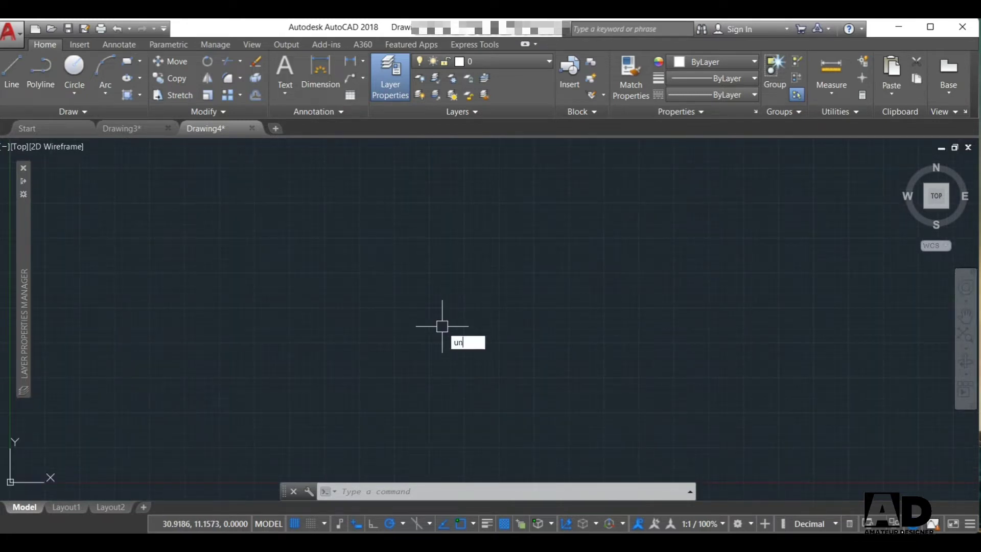
{"action": "type", "text": "n"}
{"action": "key", "text": "Return"}
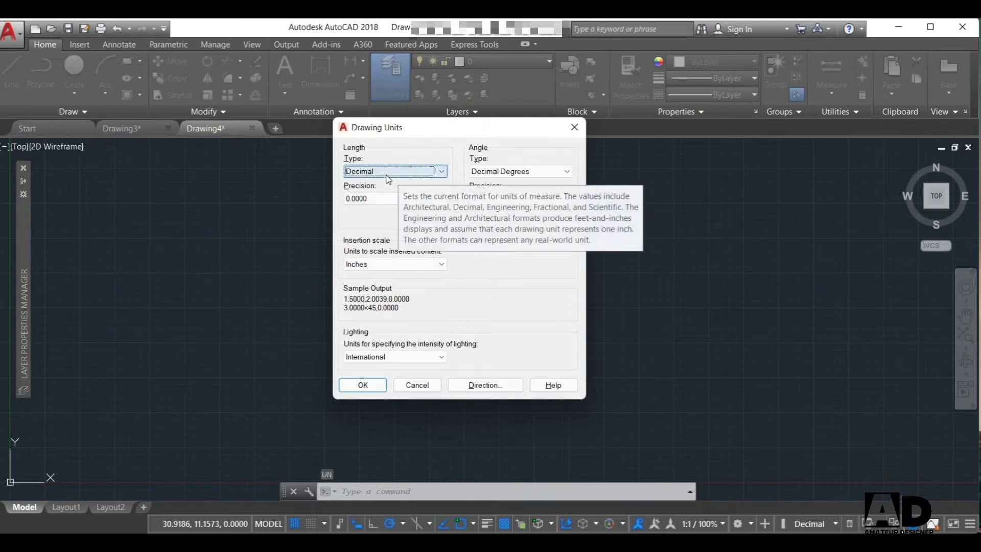
{"action": "left_click", "coordinate": [399, 176]}
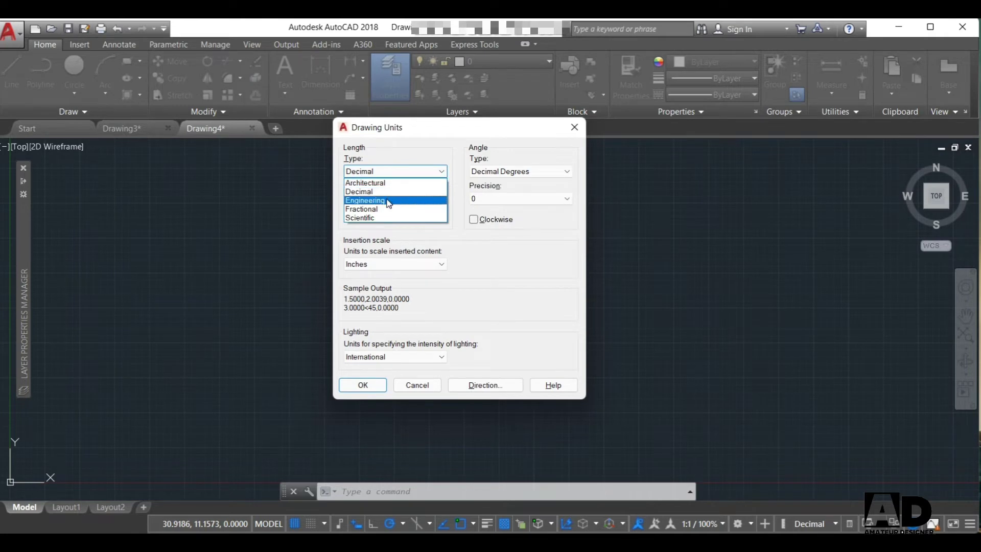
{"action": "left_click", "coordinate": [391, 183]}
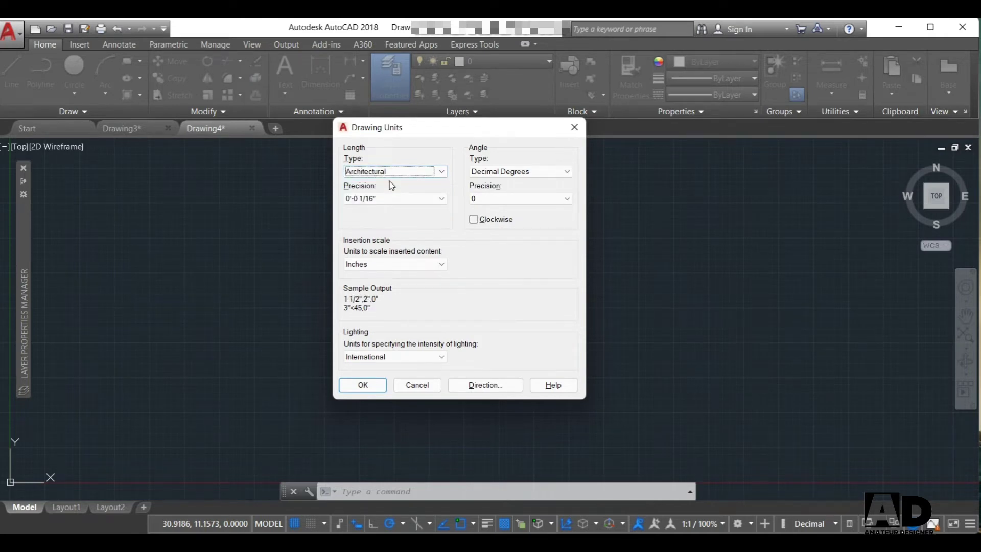
{"action": "left_click", "coordinate": [393, 198]}
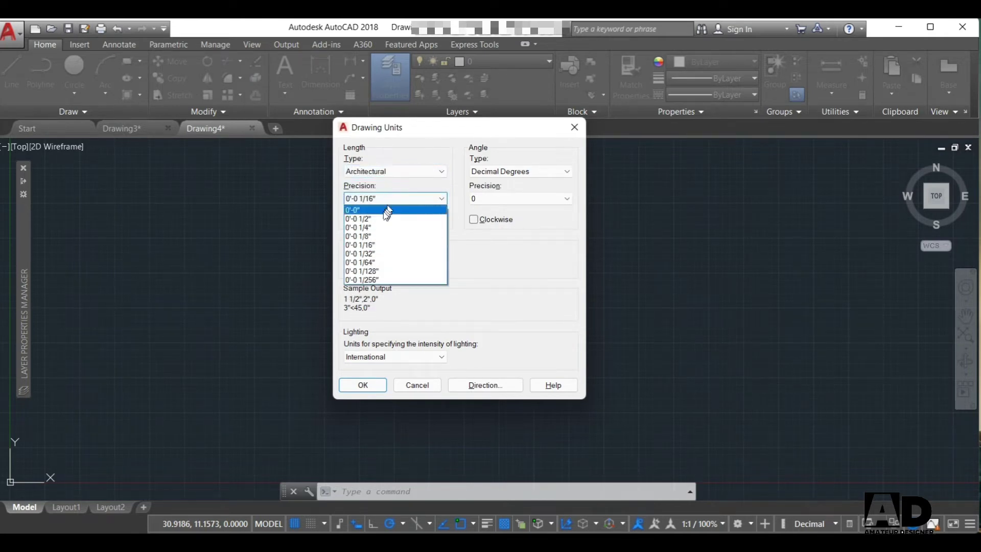
{"action": "left_click", "coordinate": [381, 209]}
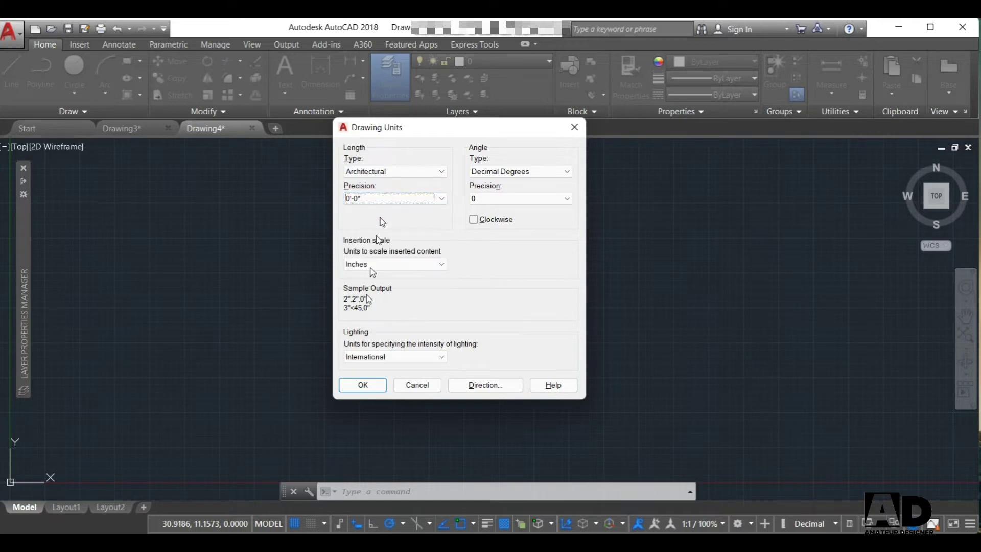
{"action": "left_click", "coordinate": [363, 386]}
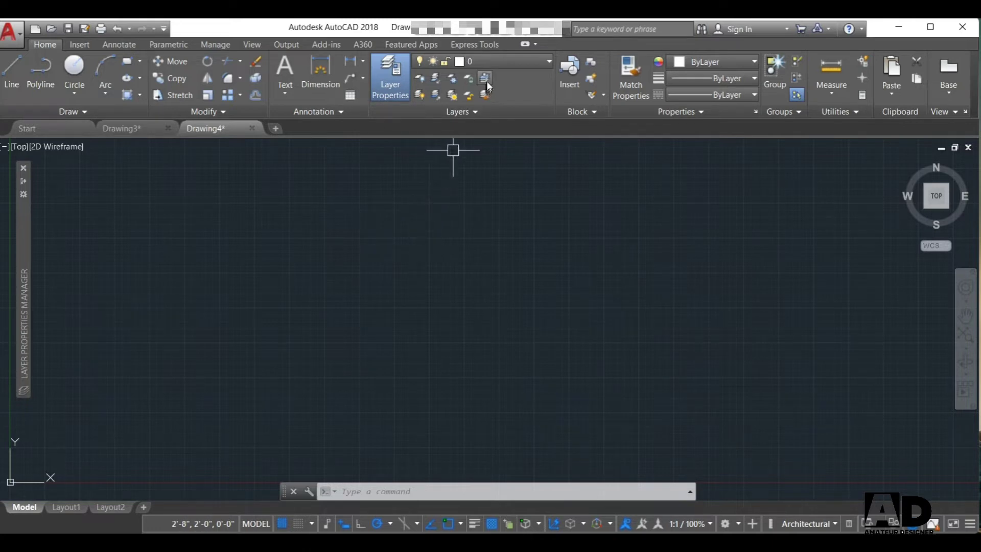
Step: In Layer Properties Manager, create a layer named wall, coloured red, with Continuous linetype
{"action": "left_click", "coordinate": [397, 85]}
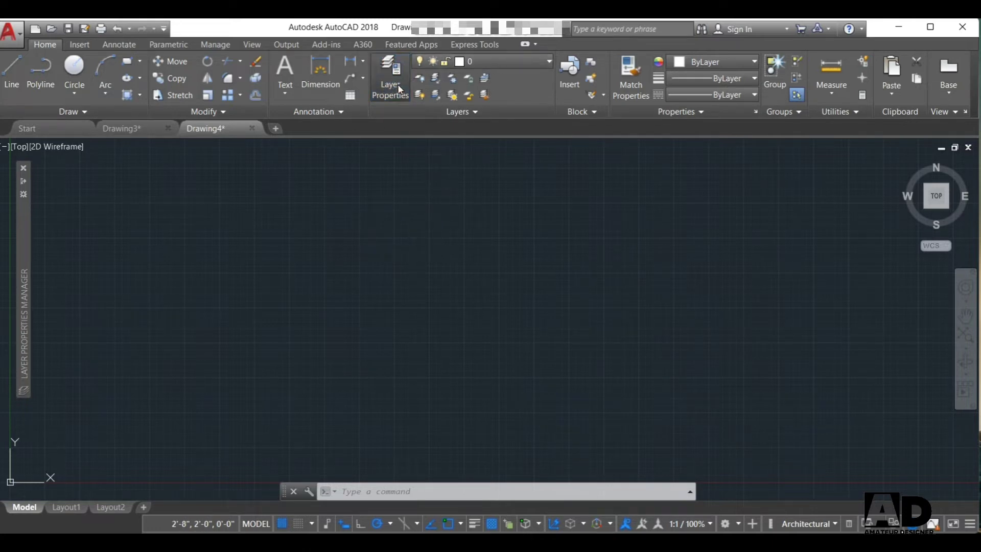
{"action": "left_click", "coordinate": [398, 85]}
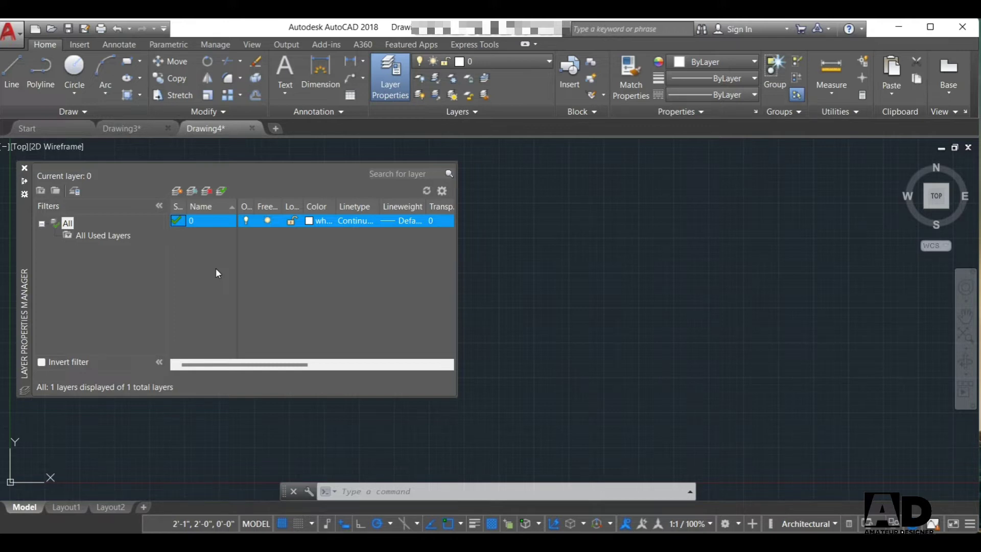
{"action": "key", "text": "alt+n"}
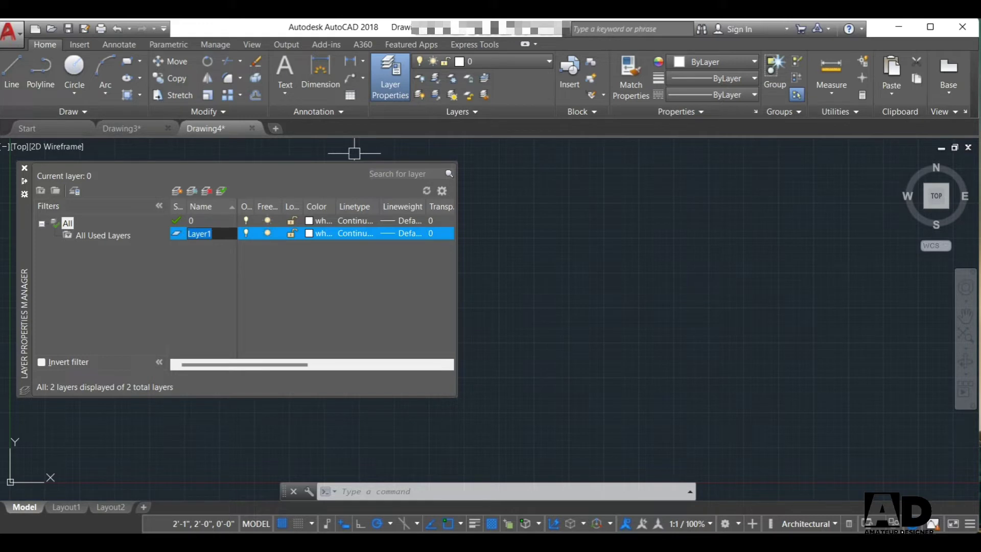
{"action": "type", "text": "wall"}
{"action": "left_click", "coordinate": [313, 235]}
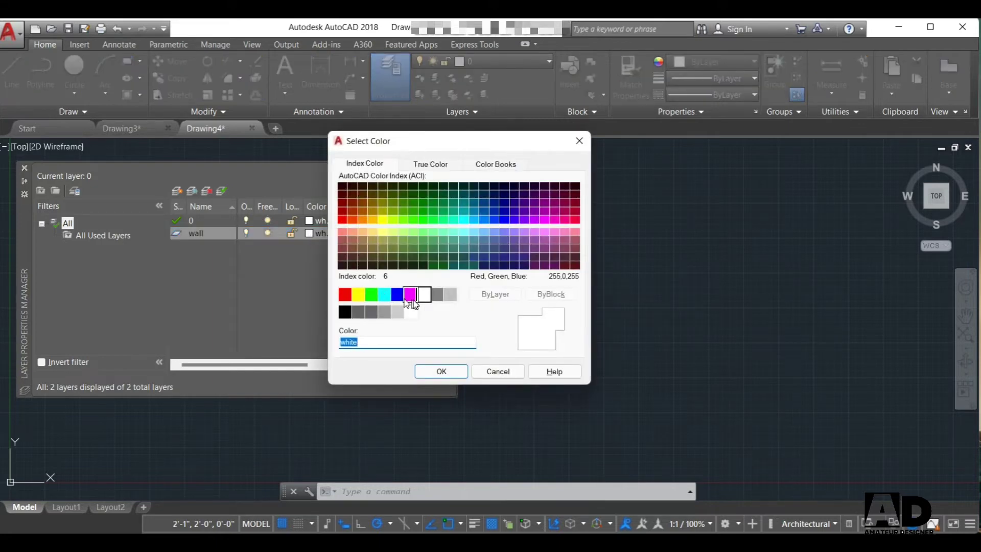
{"action": "left_click", "coordinate": [345, 294]}
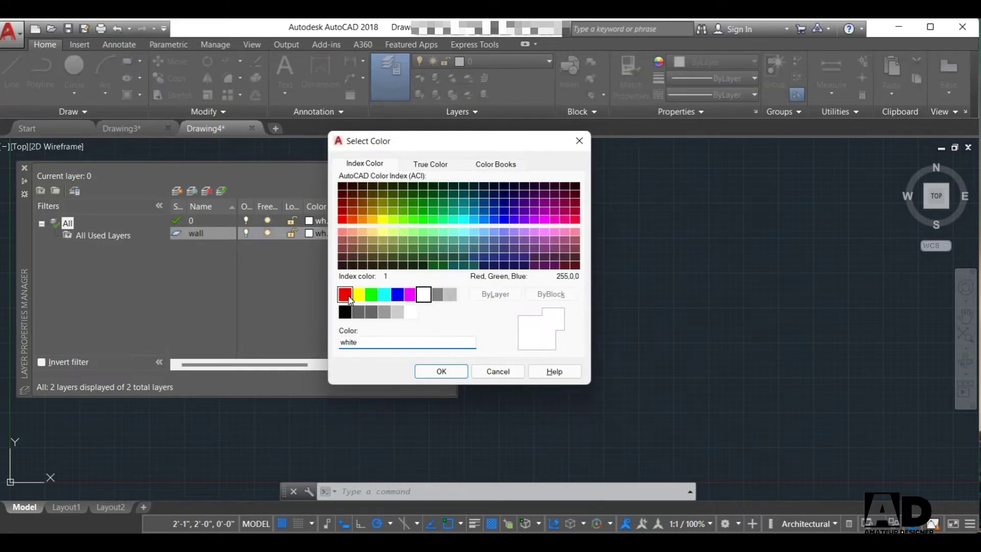
{"action": "left_click", "coordinate": [439, 375]}
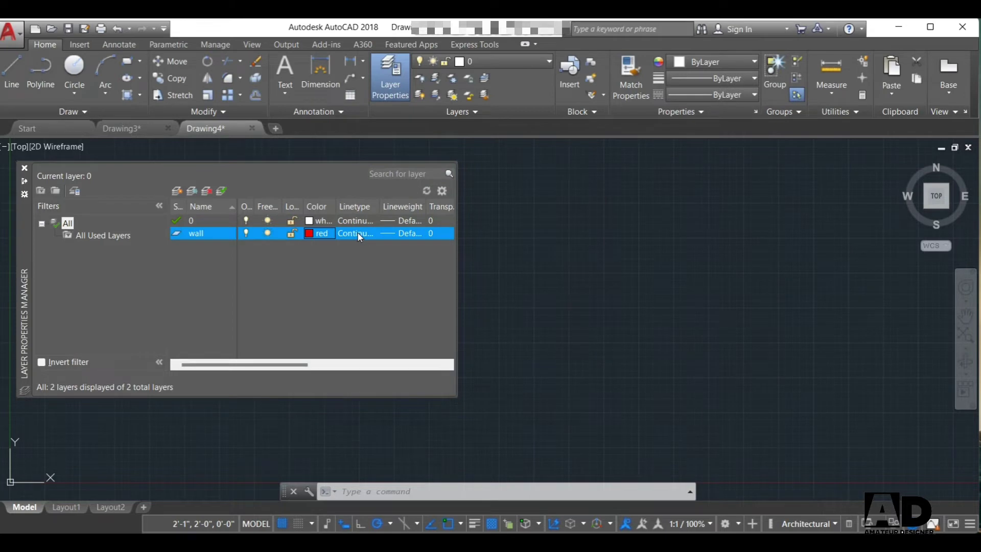
{"action": "left_click", "coordinate": [358, 233]}
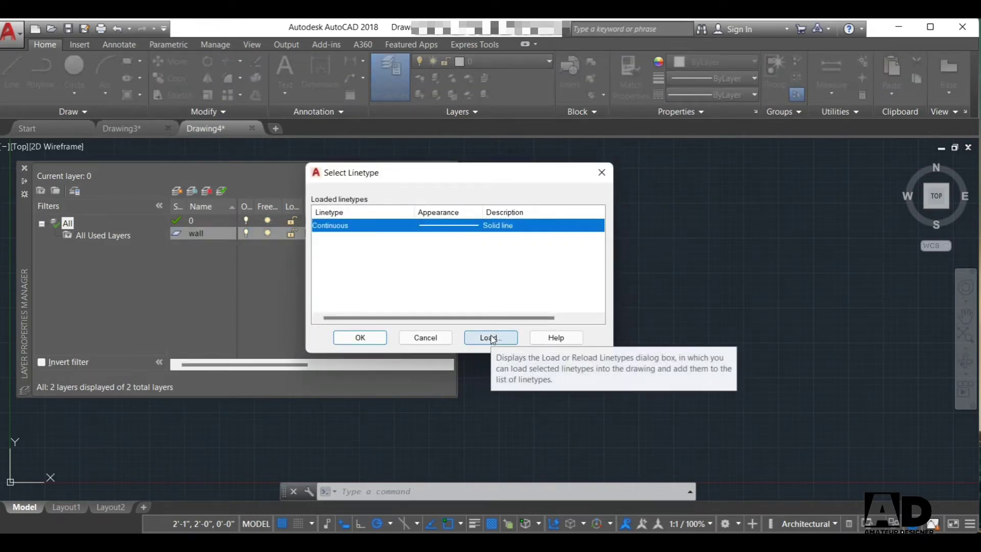
{"action": "left_click", "coordinate": [368, 338]}
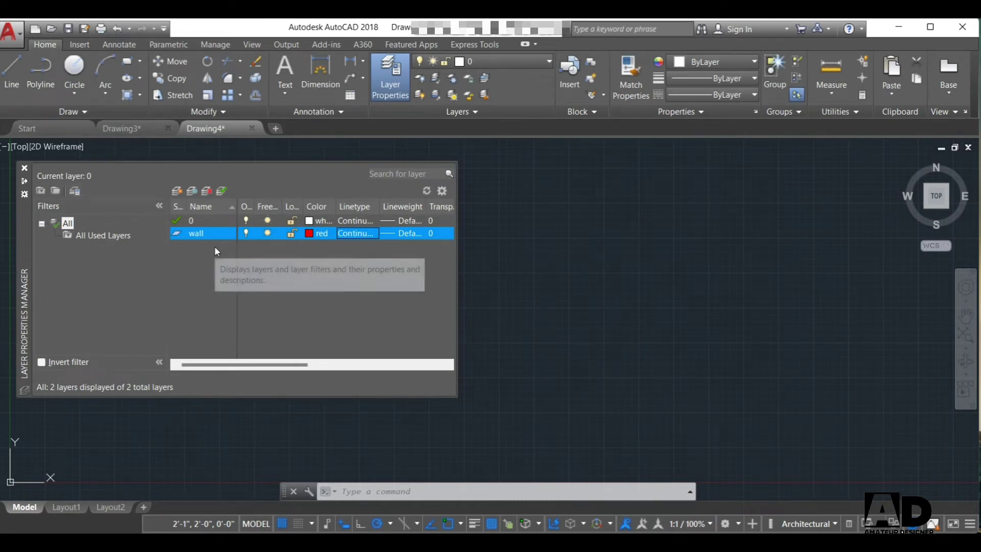
Step: Add a yellow layer named window, then auto-hide the layer palette
{"action": "key", "text": "alt+n"}
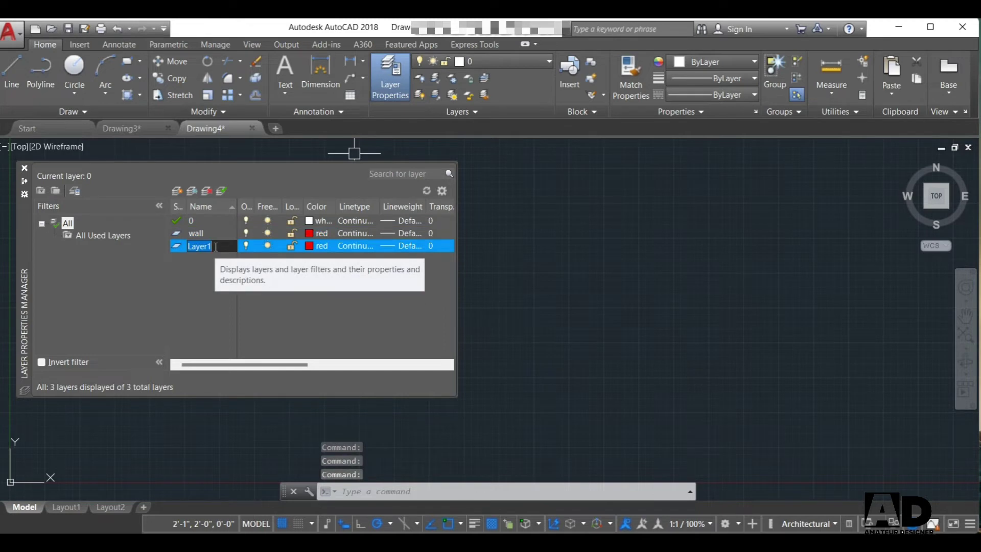
{"action": "type", "text": "wi"}
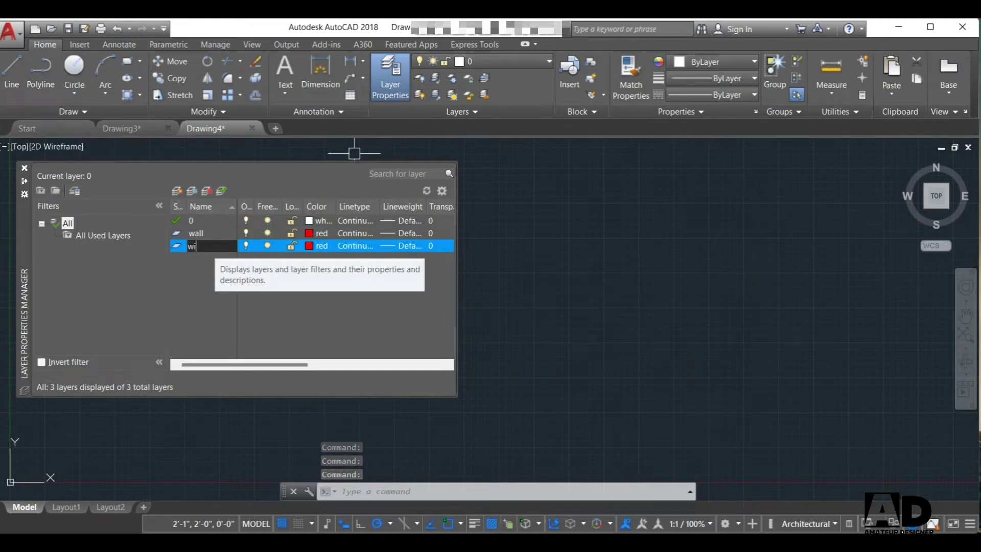
{"action": "type", "text": "ndow"}
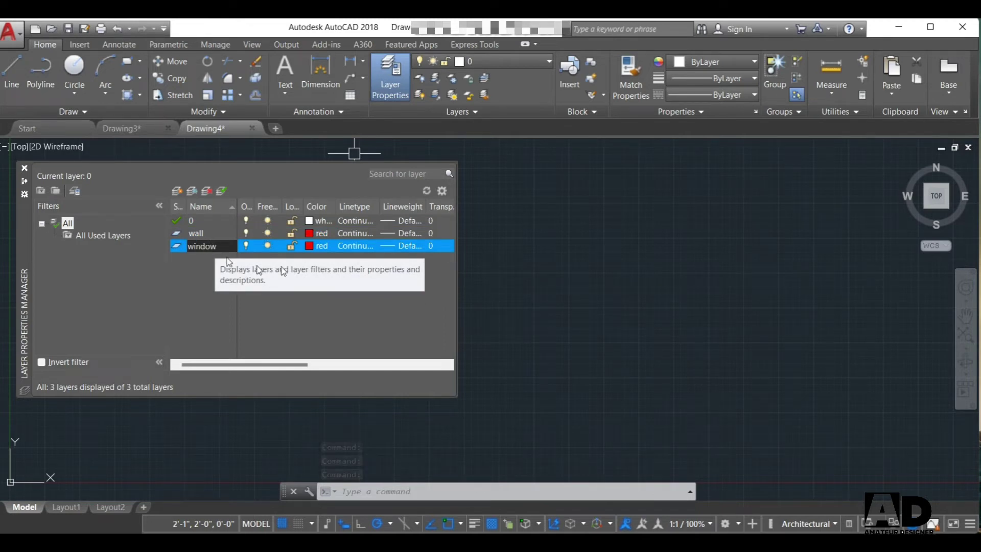
{"action": "left_click", "coordinate": [309, 245]}
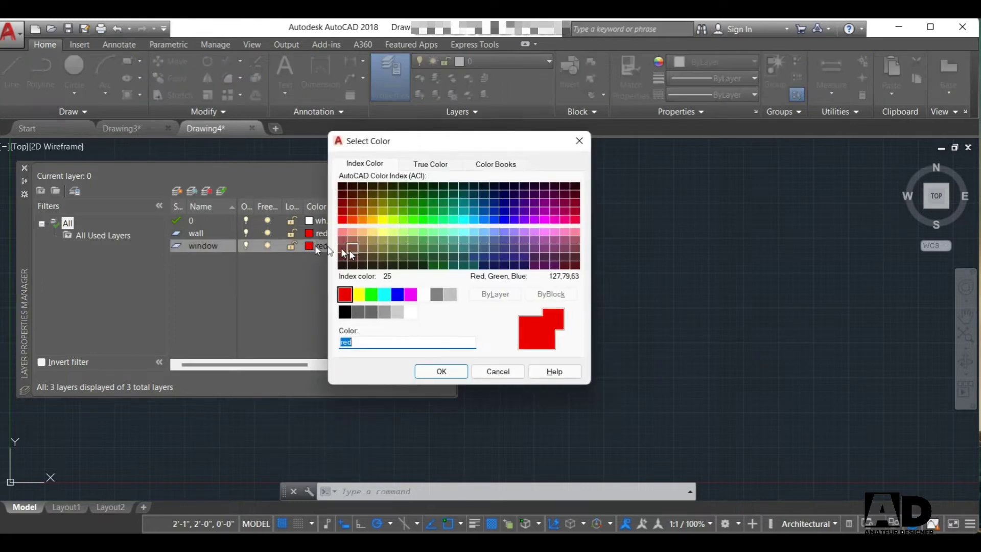
{"action": "left_click", "coordinate": [358, 294]}
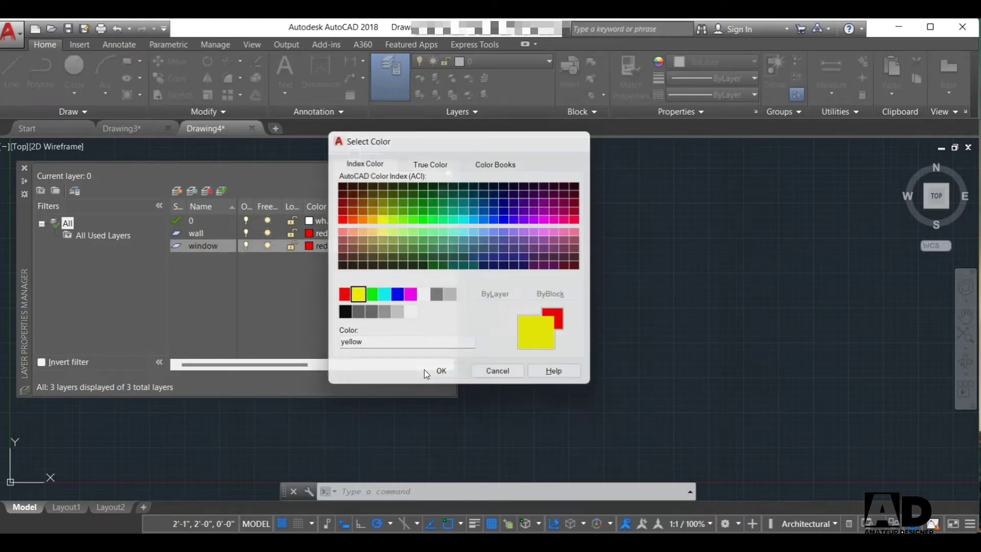
{"action": "left_click", "coordinate": [425, 369]}
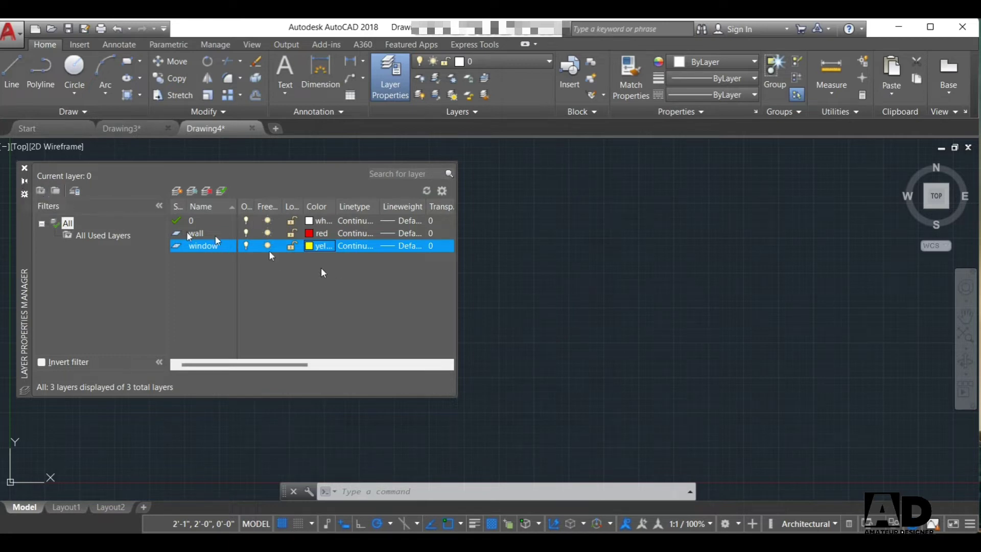
{"action": "left_click", "coordinate": [25, 180]}
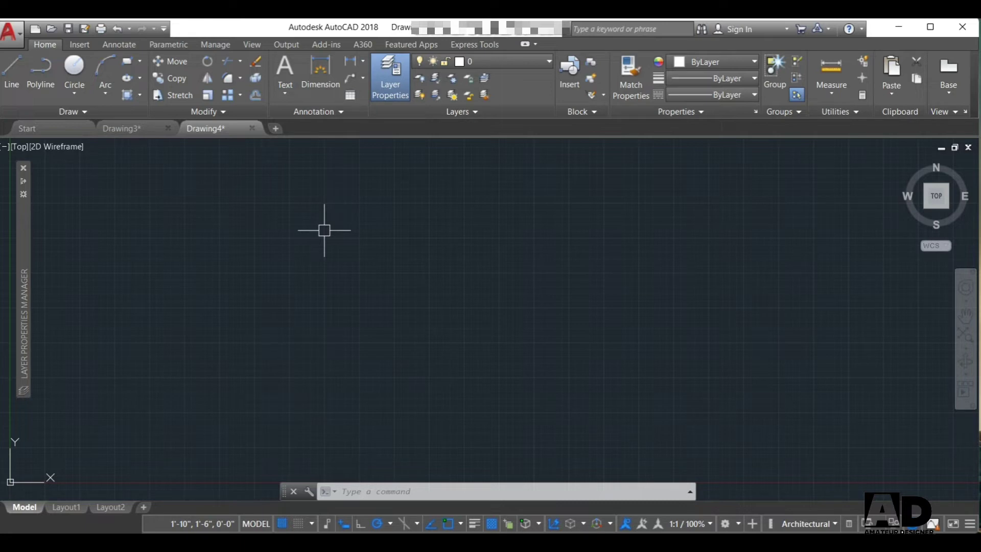
Step: Save the drawing as the template 'custom file template.dwt' with English measurement
{"action": "key", "text": "ctrl+shift+s"}
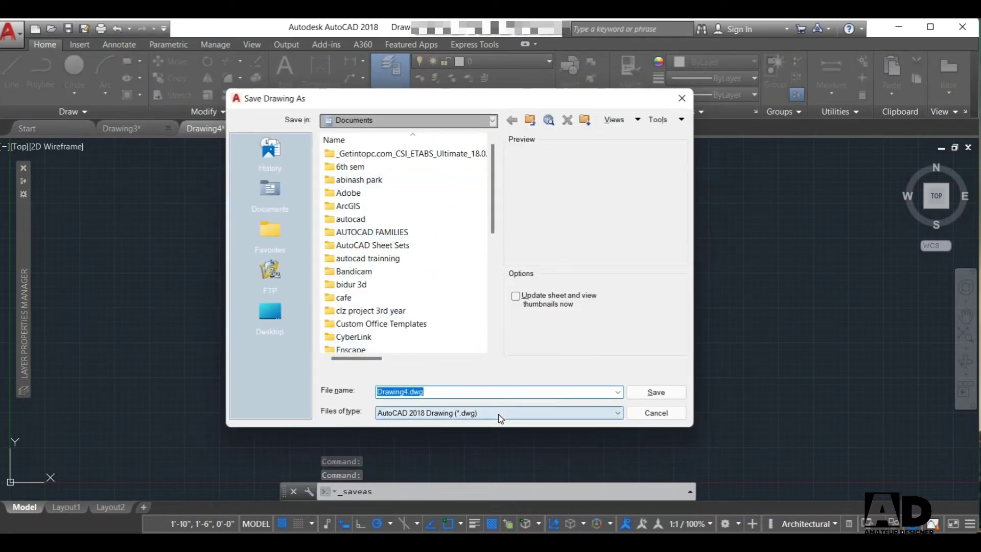
{"action": "left_click", "coordinate": [472, 416]}
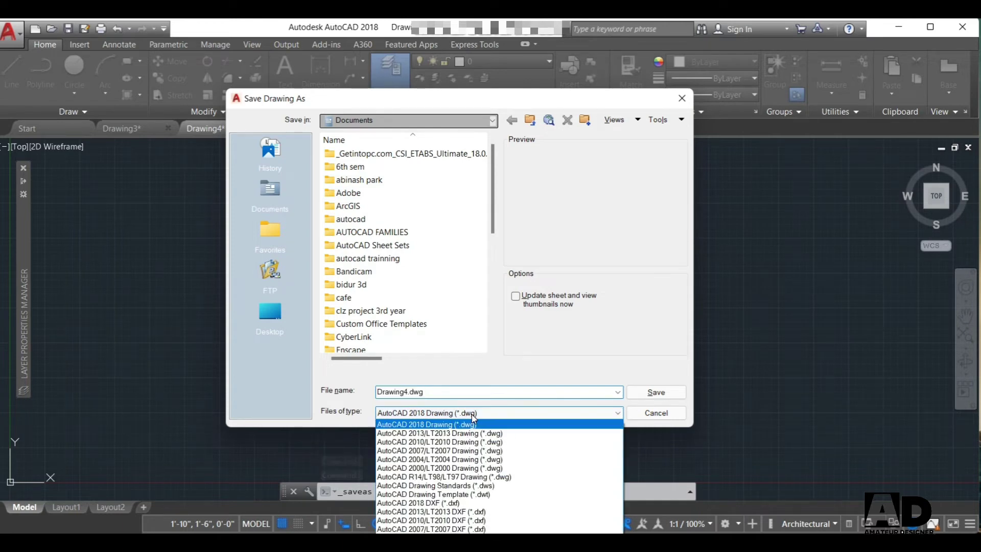
{"action": "left_click", "coordinate": [482, 495]}
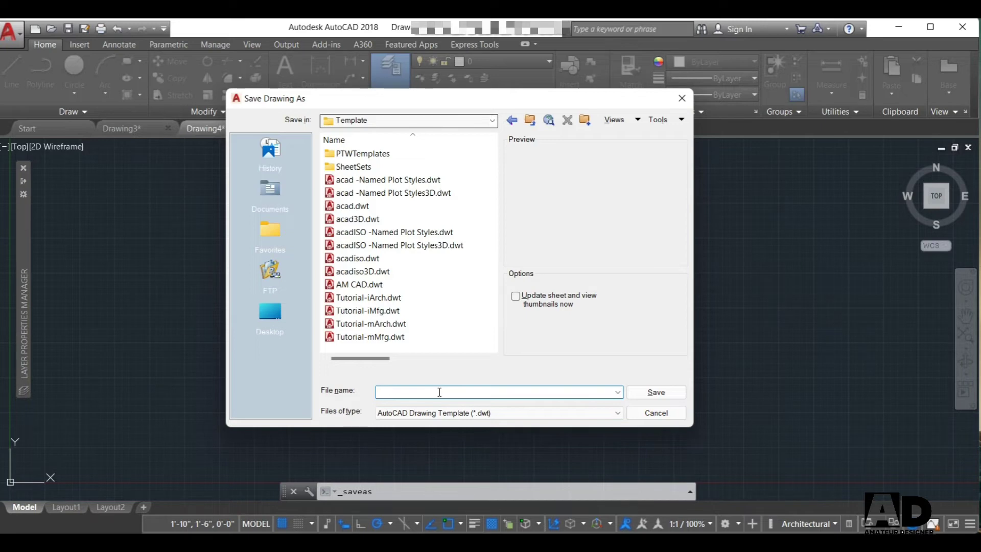
{"action": "type", "text": "custom file template"}
{"action": "left_click", "coordinate": [645, 395]}
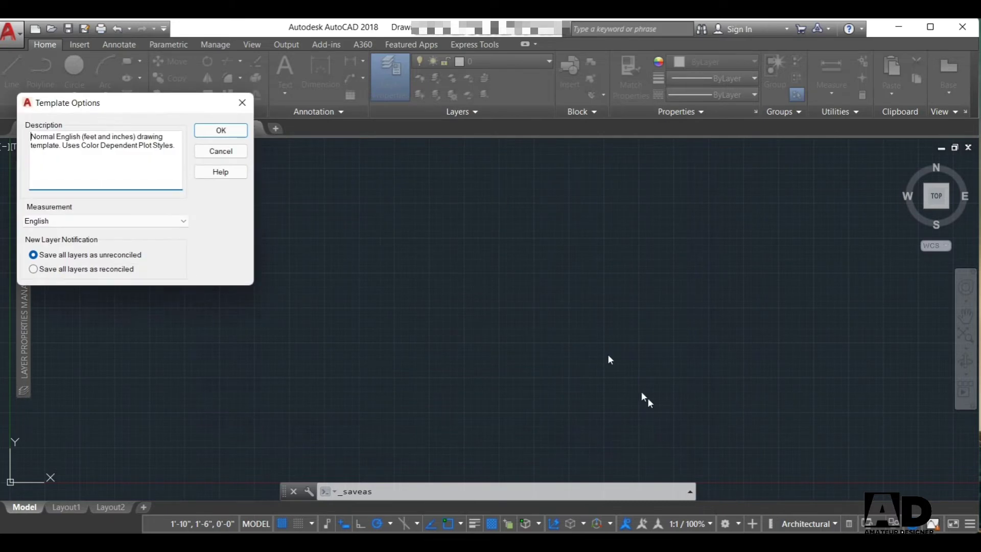
{"action": "left_click", "coordinate": [215, 130]}
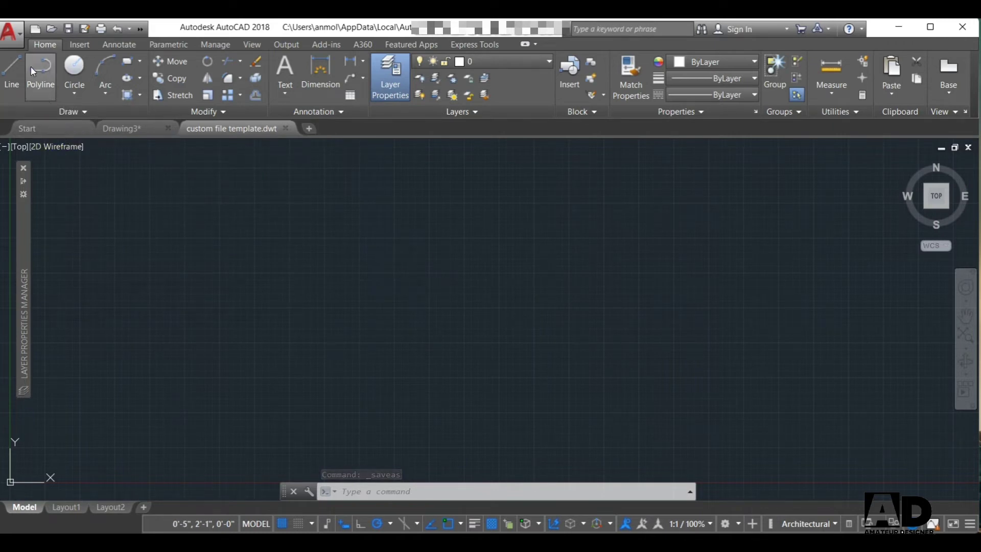
{"action": "left_click", "coordinate": [13, 32]}
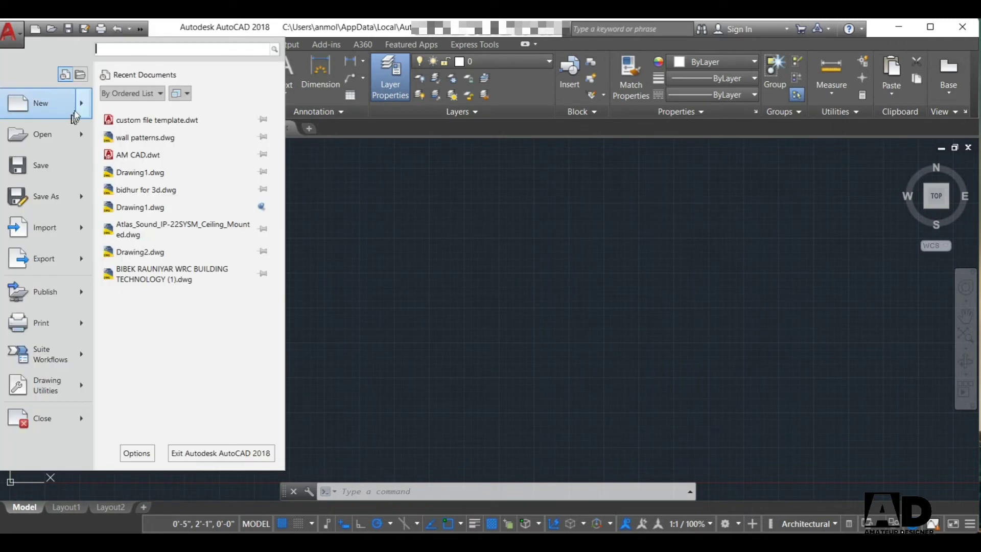
Step: Create Drawing5 from custom file template.dwt via the New Drawing template picker
{"action": "mouse_move", "coordinate": [42, 103]}
{"action": "left_click", "coordinate": [110, 111]}
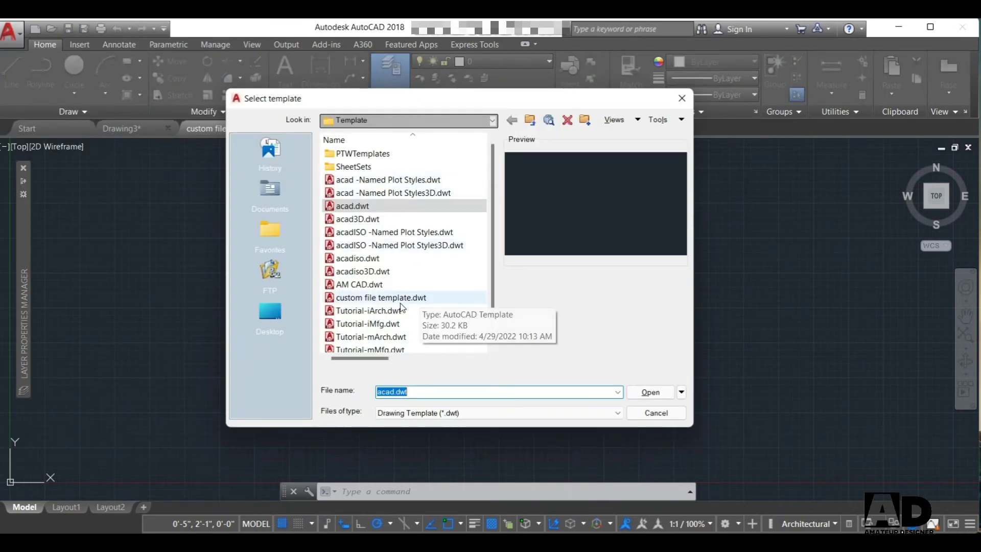
{"action": "left_click", "coordinate": [403, 307]}
{"action": "left_click", "coordinate": [632, 391]}
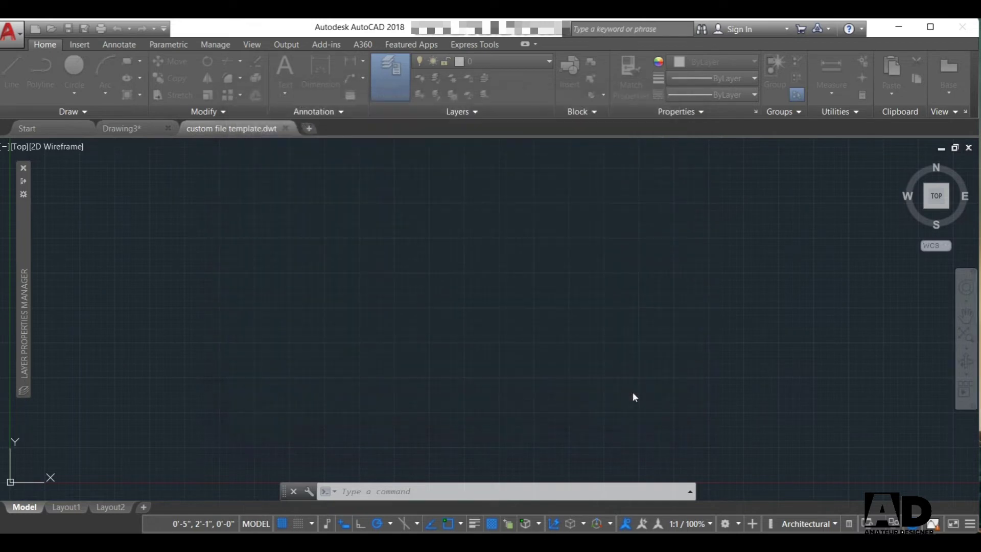
{"action": "scroll", "coordinate": [420, 306], "scroll_direction": "down", "scroll_amount": 2}
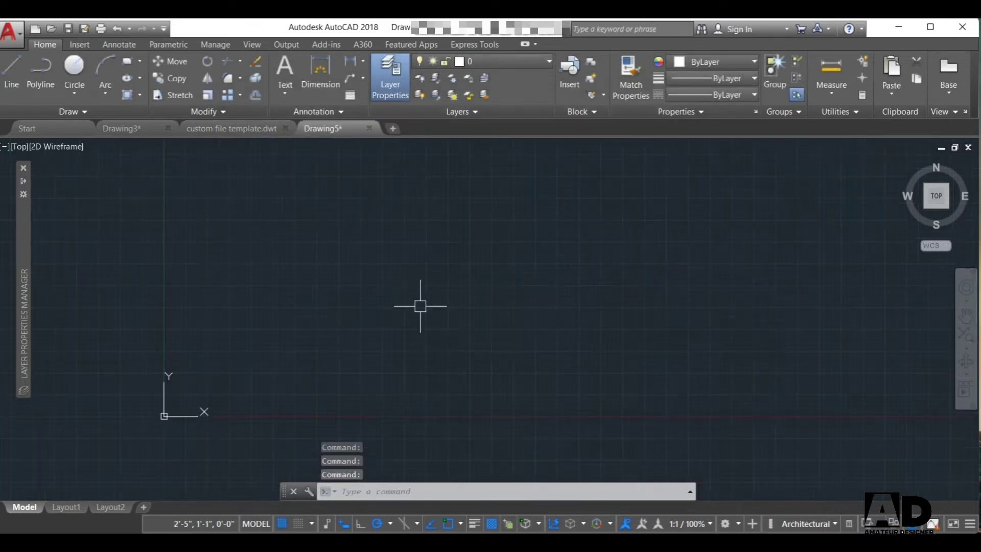
{"action": "scroll", "coordinate": [420, 305], "scroll_direction": "down", "scroll_amount": 2}
{"action": "scroll", "coordinate": [420, 306], "scroll_direction": "up", "scroll_amount": 3}
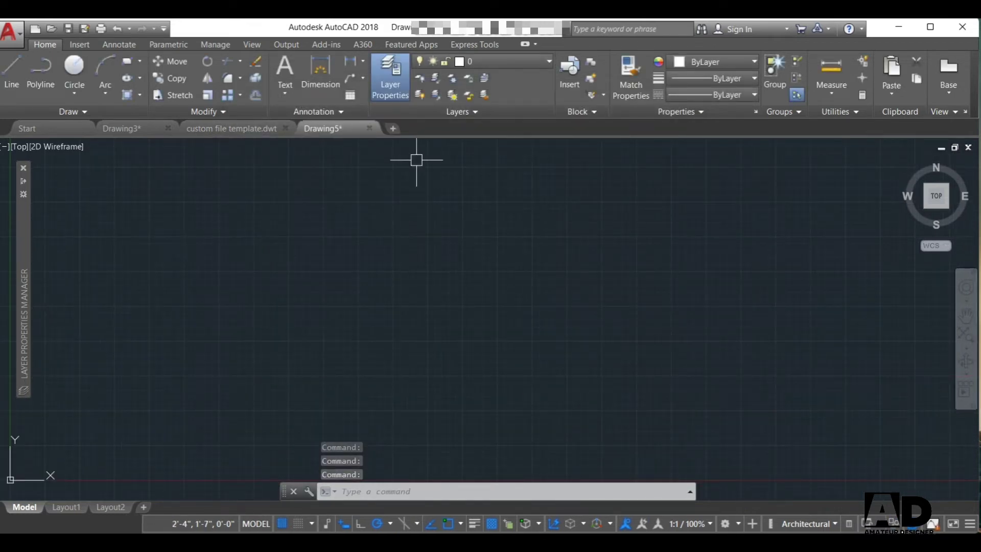
{"action": "left_click", "coordinate": [400, 90]}
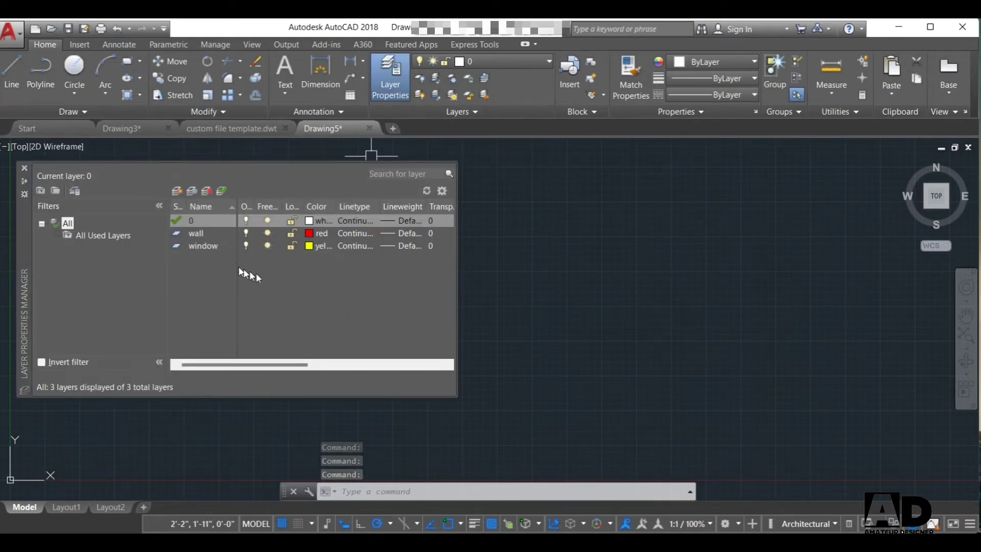
{"action": "left_click", "coordinate": [266, 271]}
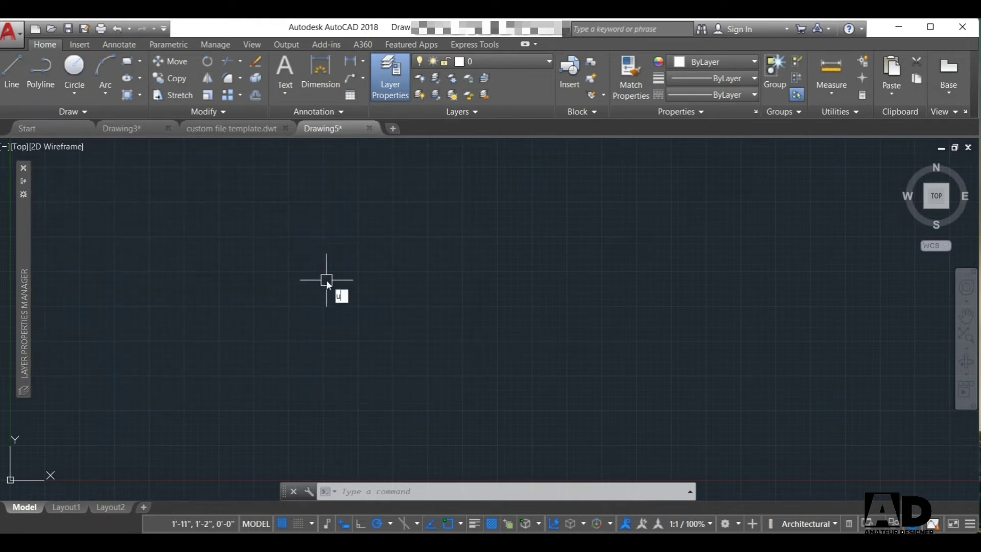
{"action": "type", "text": "n"}
{"action": "key", "text": "Return"}
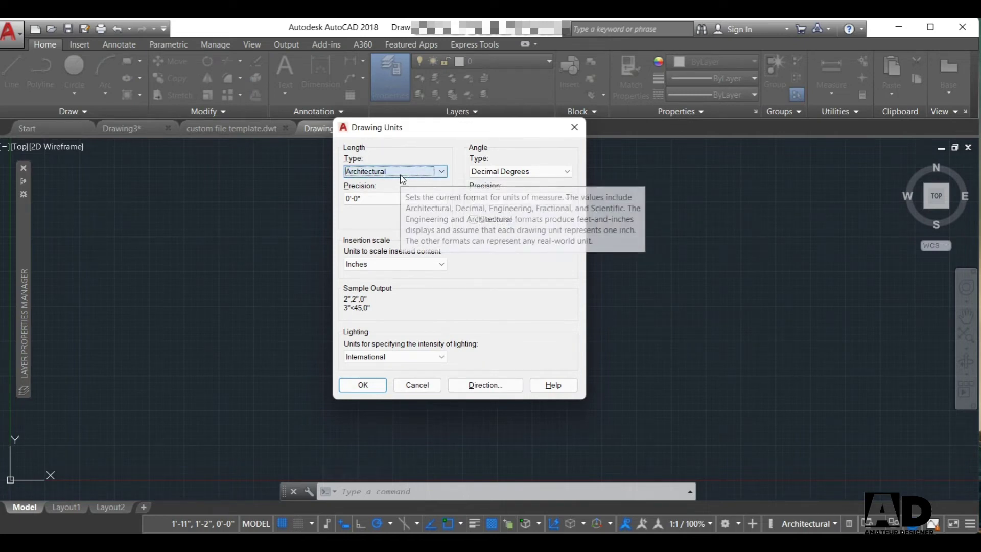
{"action": "left_click", "coordinate": [377, 387]}
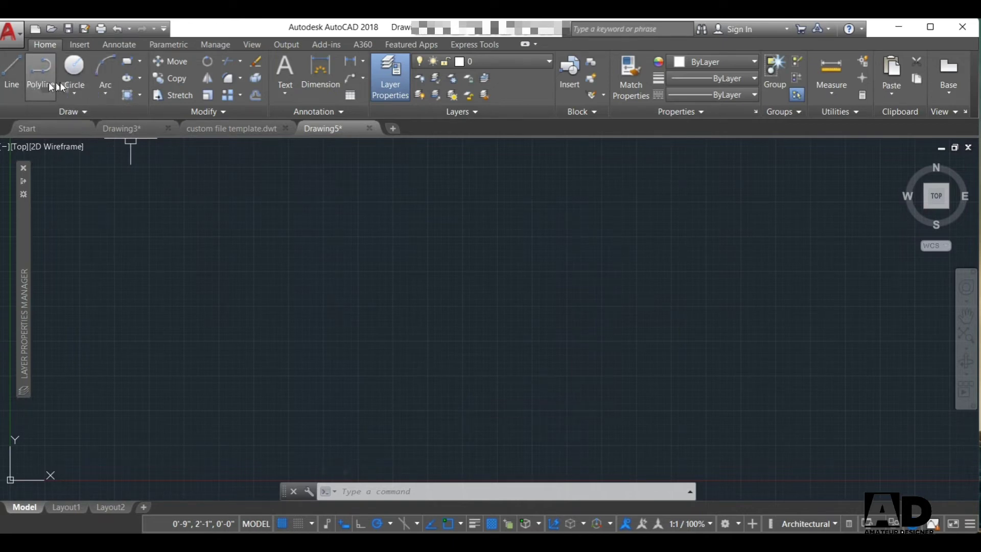
{"action": "left_click", "coordinate": [94, 108]}
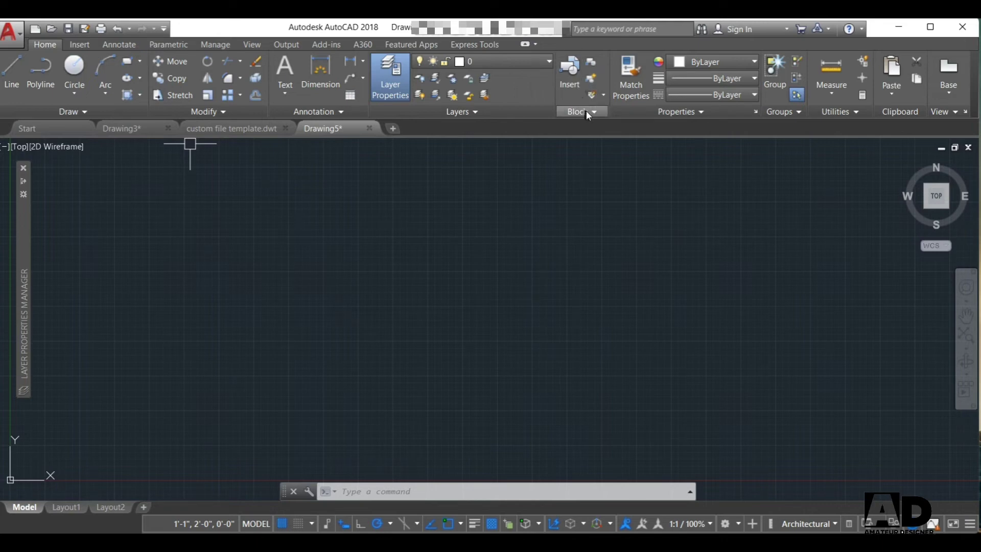
{"action": "left_click", "coordinate": [686, 79]}
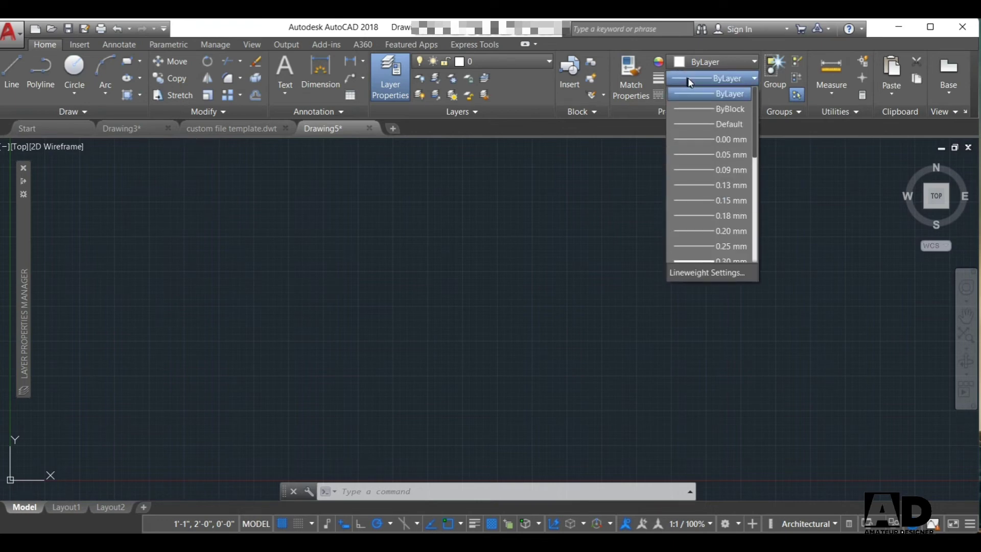
{"action": "left_click", "coordinate": [690, 94]}
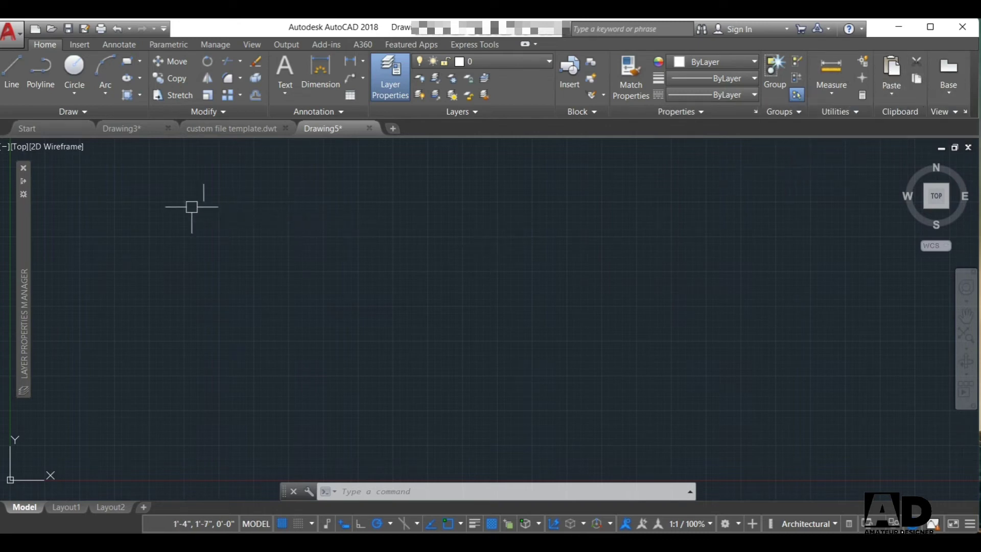
Step: Open wall patterns.dwg from the Start page's Recent Documents list
{"action": "left_click", "coordinate": [70, 134]}
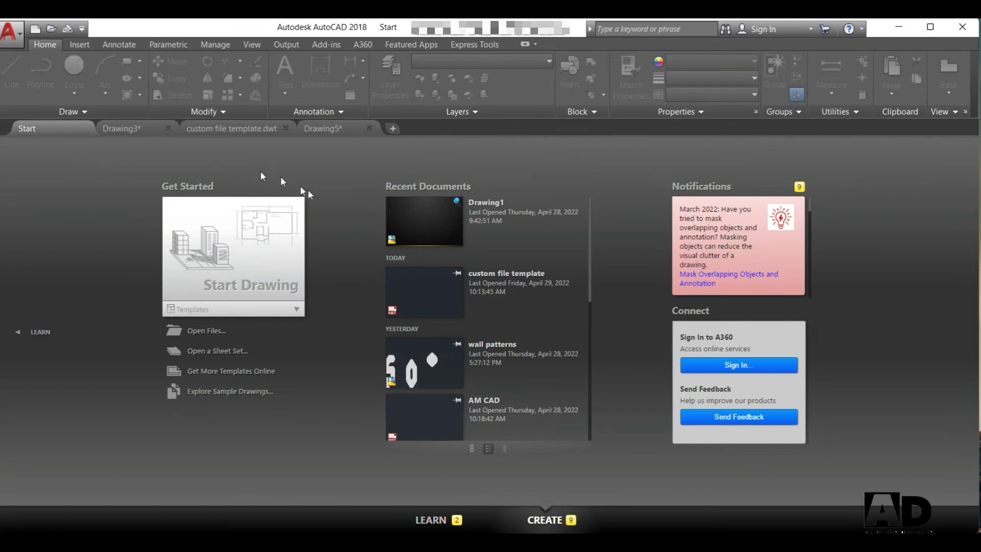
{"action": "scroll", "coordinate": [449, 357], "scroll_direction": "down", "scroll_amount": 1}
{"action": "scroll", "coordinate": [449, 363], "scroll_direction": "down", "scroll_amount": 3}
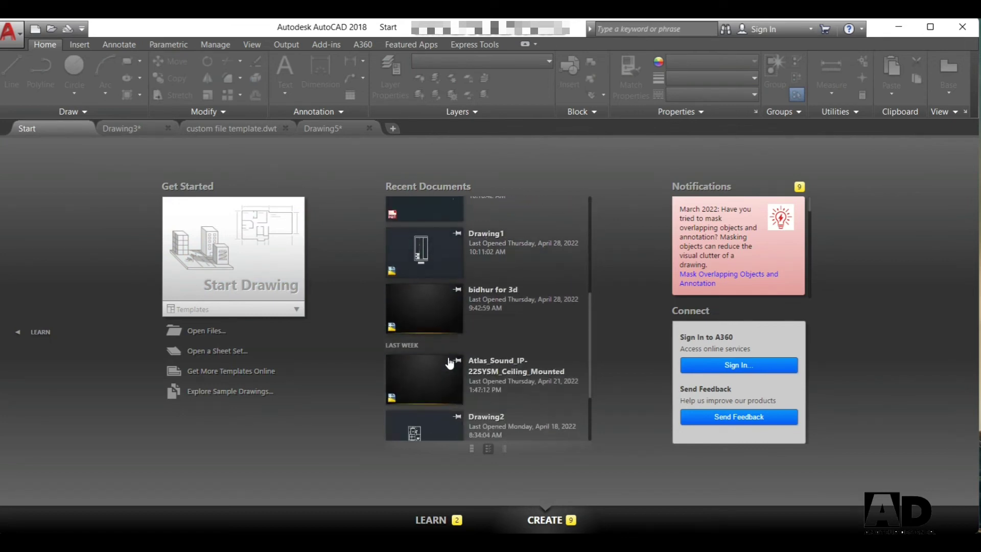
{"action": "scroll", "coordinate": [450, 363], "scroll_direction": "down", "scroll_amount": 2}
{"action": "scroll", "coordinate": [449, 378], "scroll_direction": "up", "scroll_amount": 3}
{"action": "scroll", "coordinate": [450, 392], "scroll_direction": "up", "scroll_amount": 3}
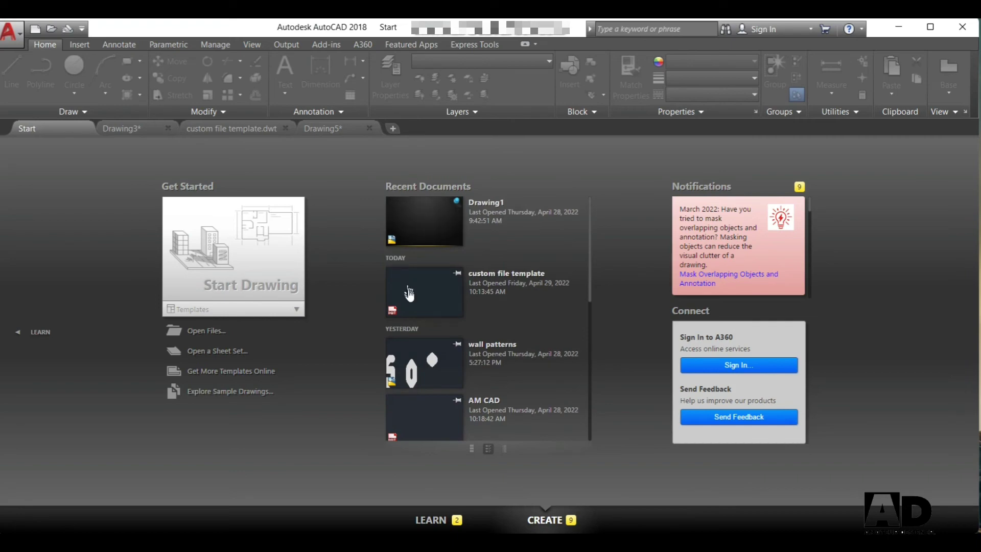
{"action": "left_click", "coordinate": [412, 374]}
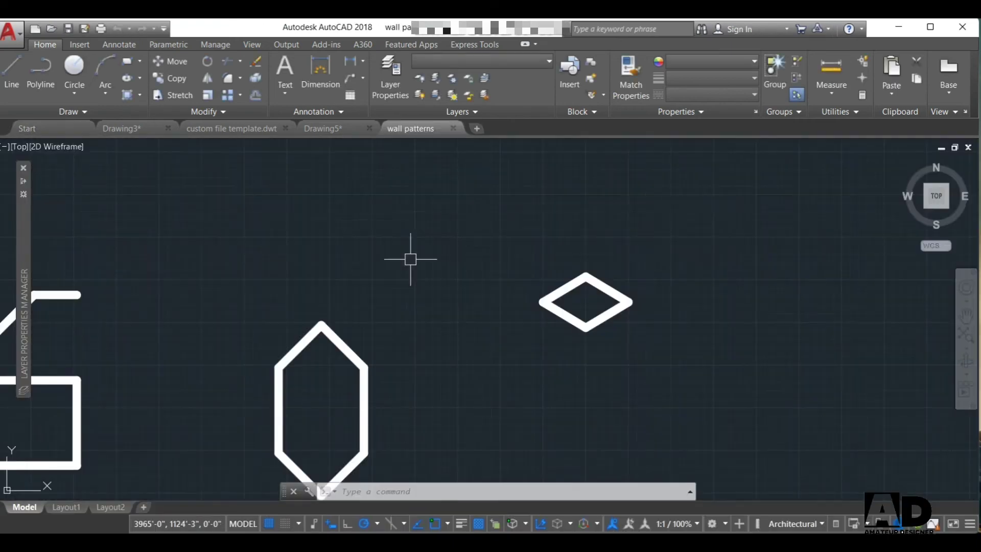
{"action": "scroll", "coordinate": [412, 215], "scroll_direction": "down", "scroll_amount": 5}
{"action": "scroll", "coordinate": [416, 259], "scroll_direction": "up", "scroll_amount": 3}
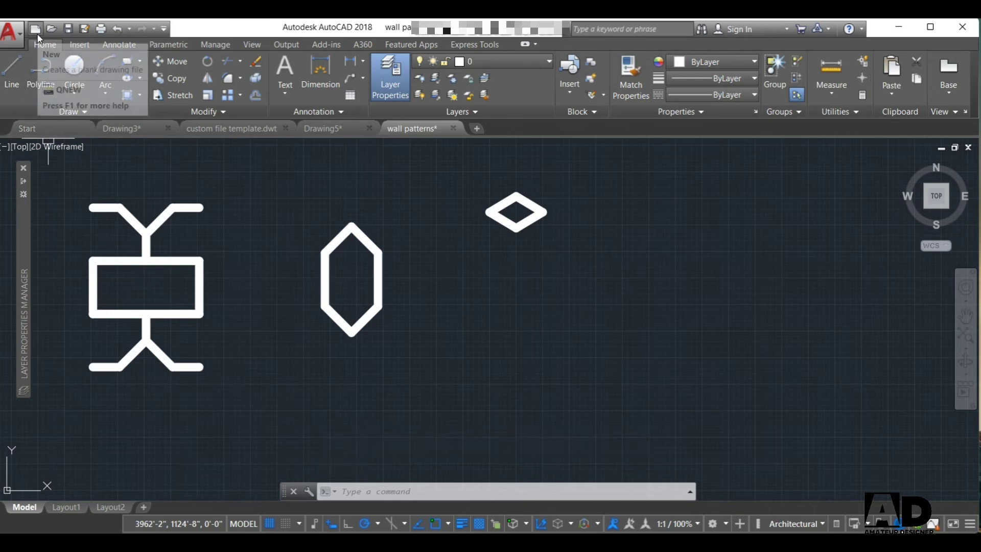
{"action": "left_click", "coordinate": [18, 41]}
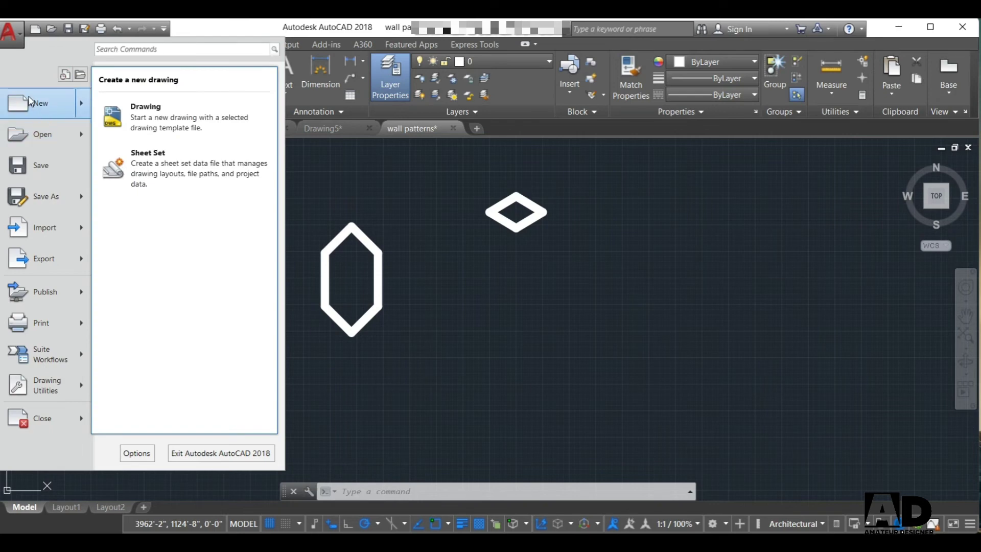
{"action": "left_click", "coordinate": [81, 75]}
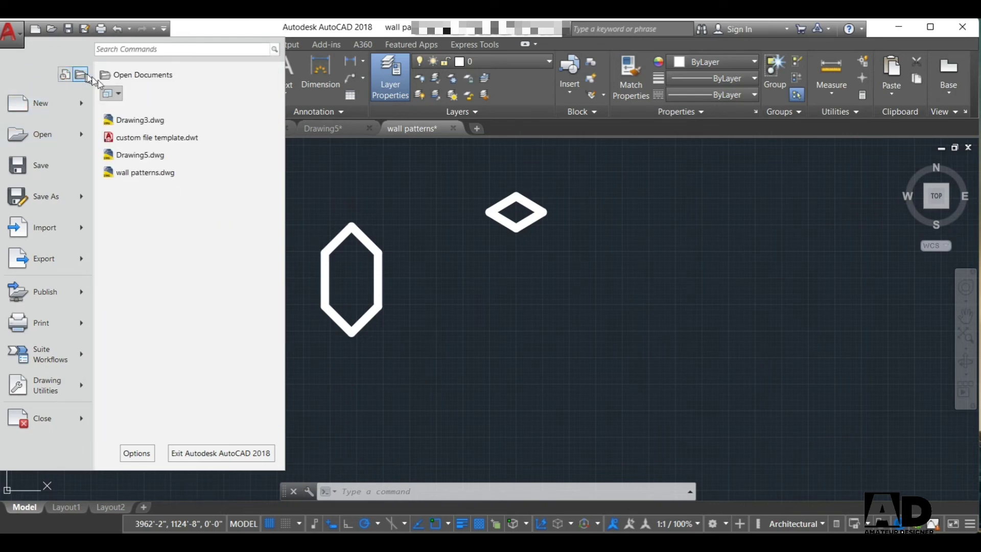
{"action": "left_click", "coordinate": [115, 94]}
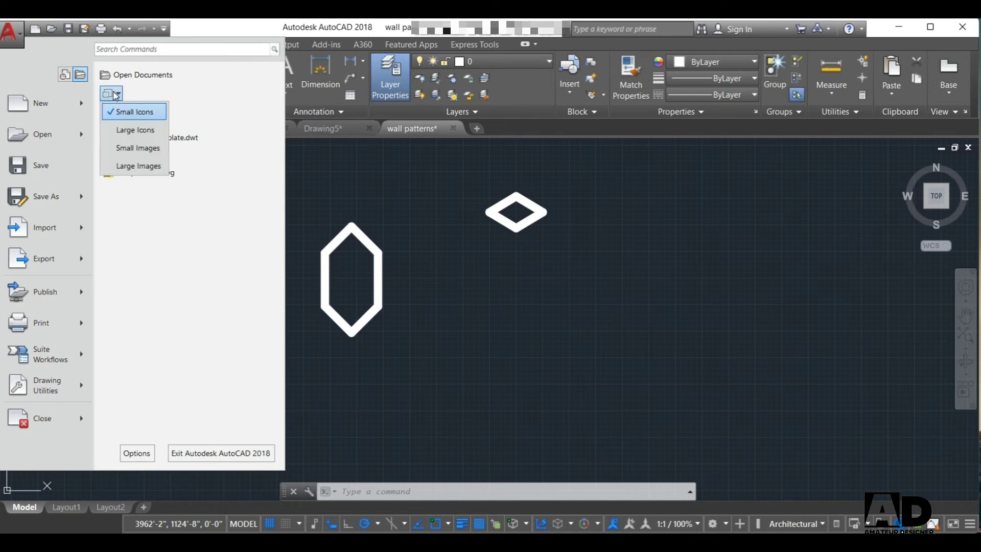
{"action": "left_click", "coordinate": [115, 94]}
{"action": "left_click", "coordinate": [116, 95]}
{"action": "left_click", "coordinate": [153, 95]}
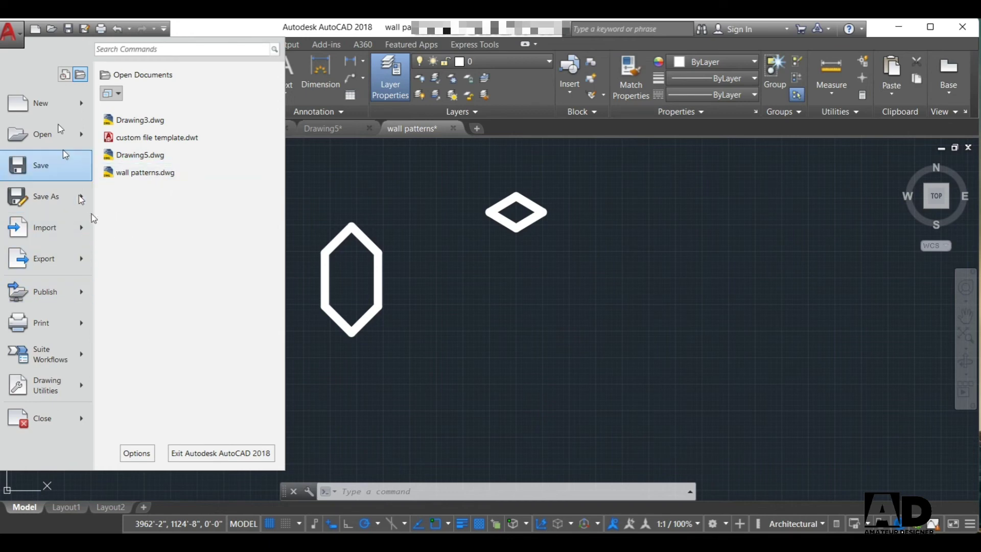
{"action": "left_click", "coordinate": [19, 31]}
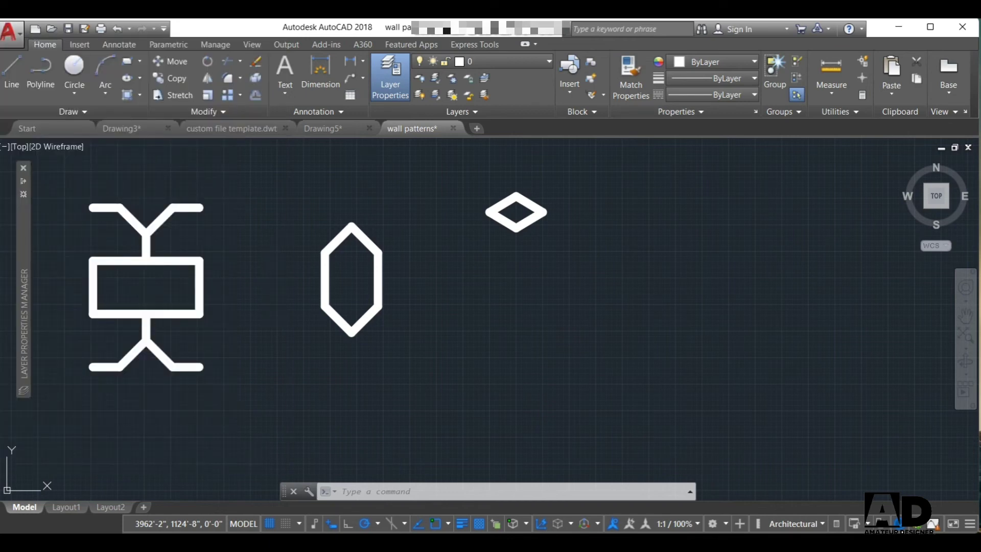
Step: Bring up Select File with Ctrl+O and navigate from the Template folder to Documents
{"action": "key", "text": "ctrl+o"}
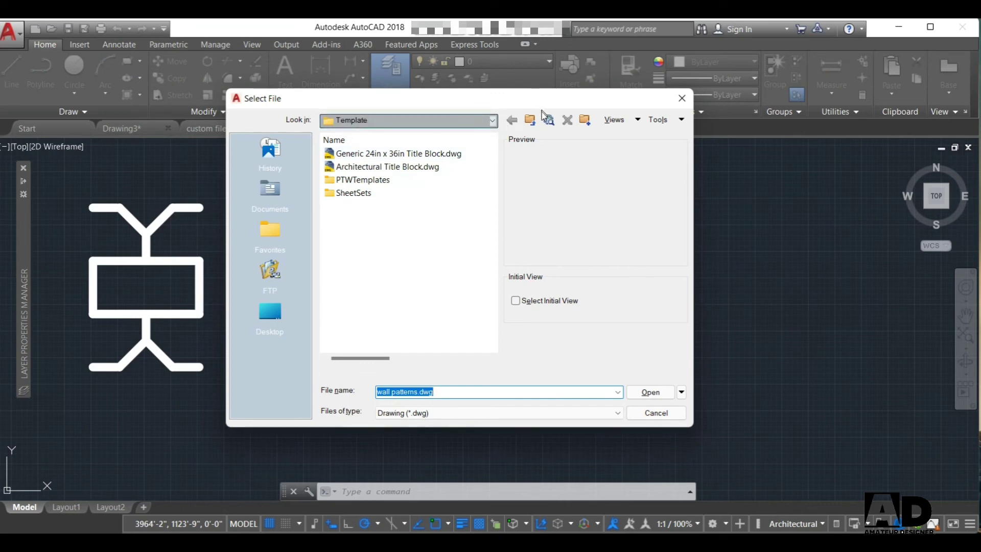
{"action": "left_click", "coordinate": [534, 120]}
{"action": "left_click", "coordinate": [535, 120]}
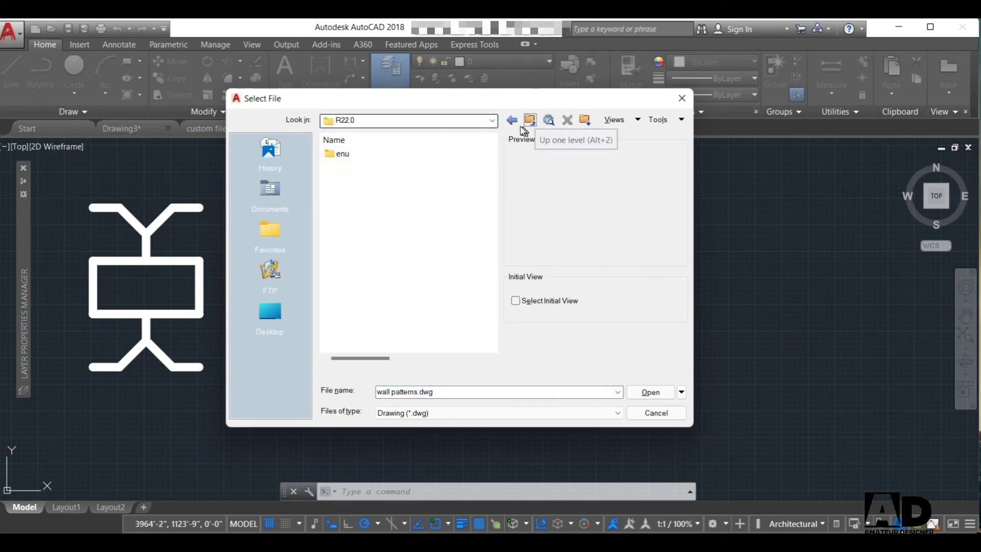
{"action": "left_click", "coordinate": [514, 123]}
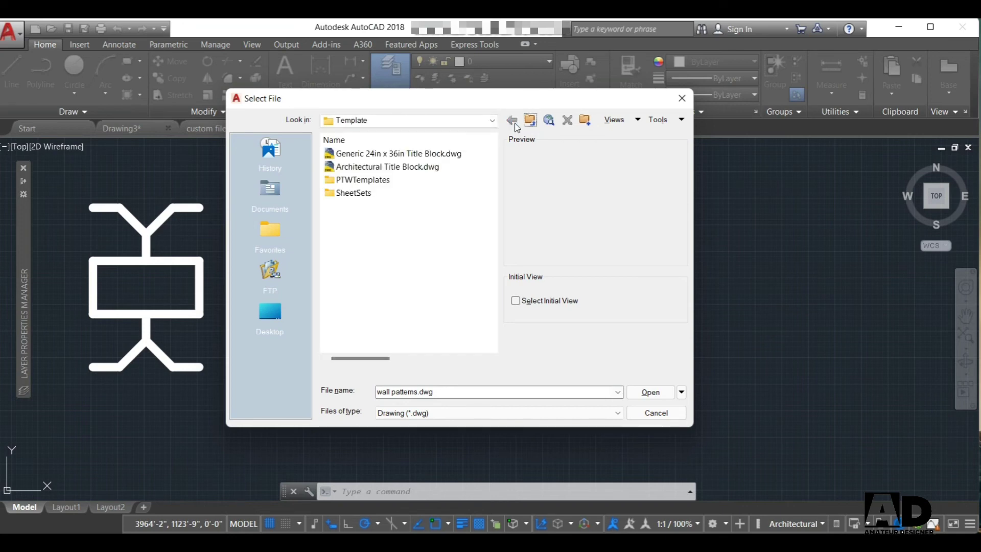
{"action": "left_click", "coordinate": [271, 196]}
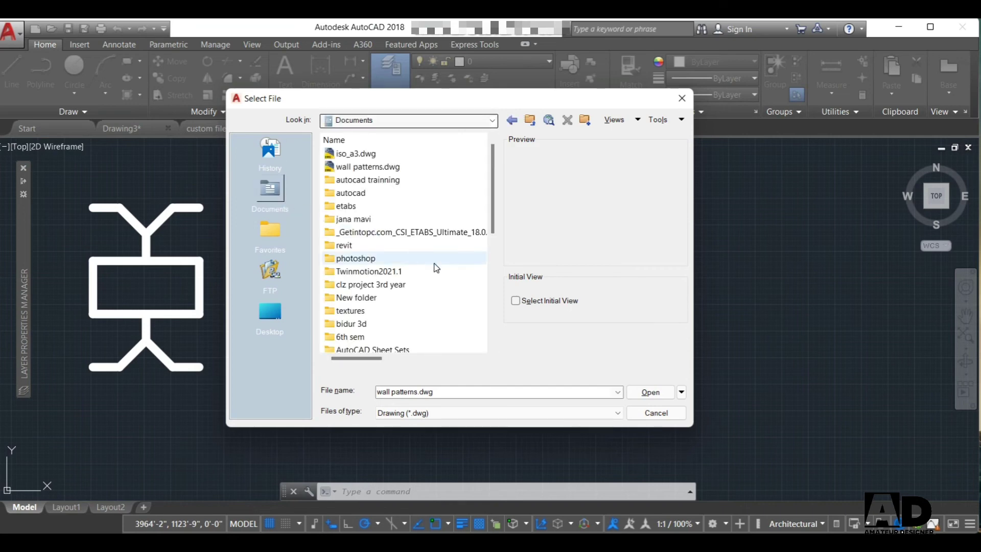
{"action": "scroll", "coordinate": [436, 268], "scroll_direction": "down", "scroll_amount": 5}
{"action": "scroll", "coordinate": [436, 268], "scroll_direction": "up", "scroll_amount": 5}
Step: Preview drawings in Documents, then enter the autocad folder and select the building technology drawing
{"action": "left_click", "coordinate": [382, 154]}
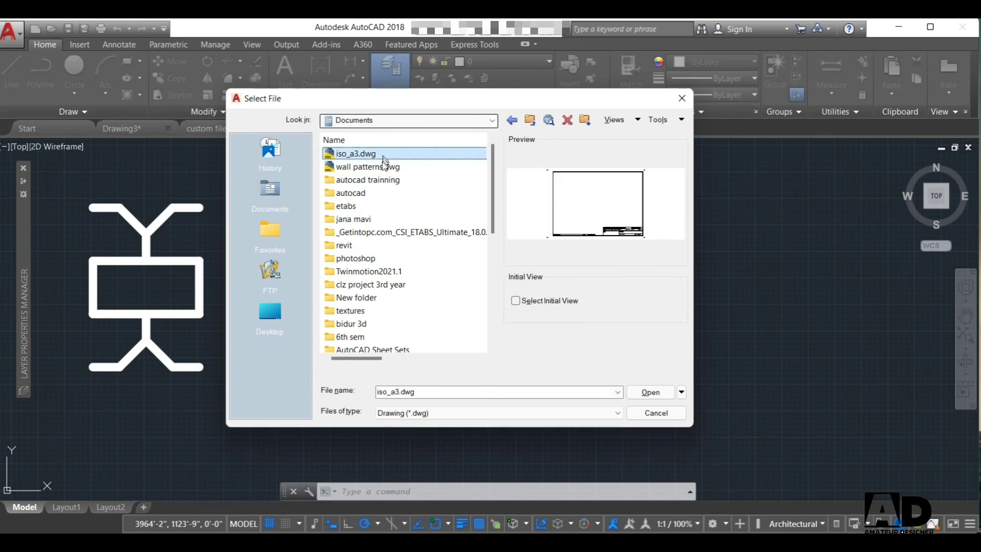
{"action": "left_click", "coordinate": [380, 168]}
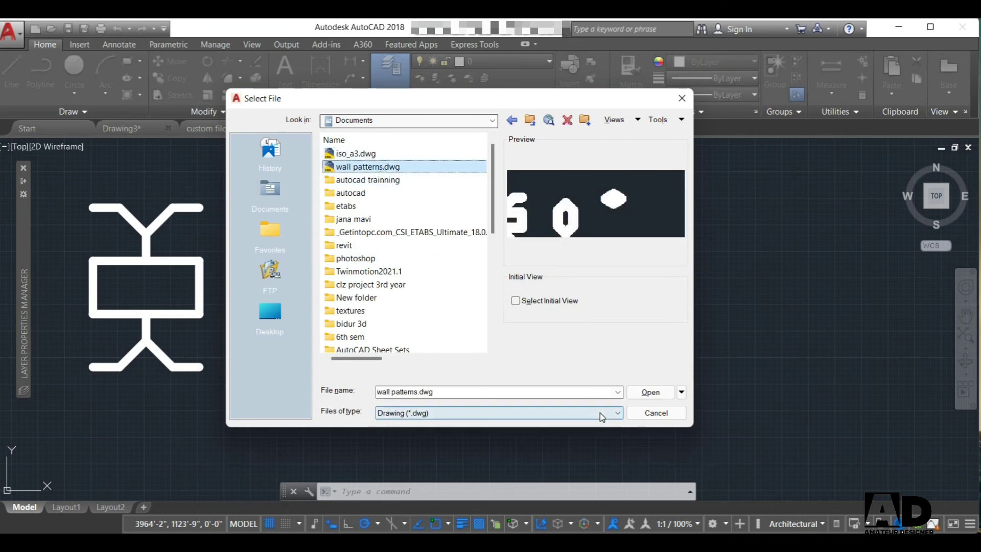
{"action": "scroll", "coordinate": [424, 296], "scroll_direction": "down", "scroll_amount": 6}
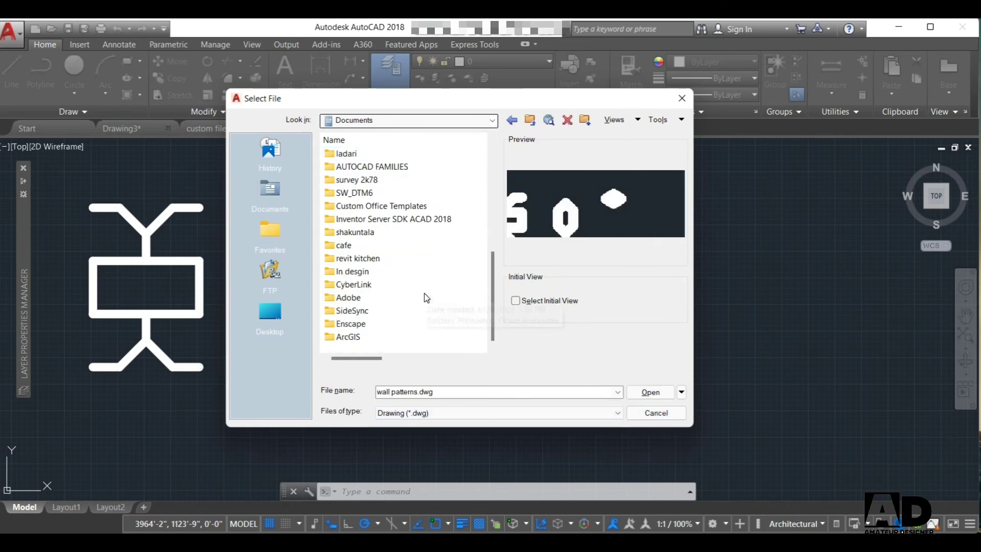
{"action": "scroll", "coordinate": [424, 296], "scroll_direction": "up", "scroll_amount": 2}
{"action": "scroll", "coordinate": [424, 296], "scroll_direction": "up", "scroll_amount": 1}
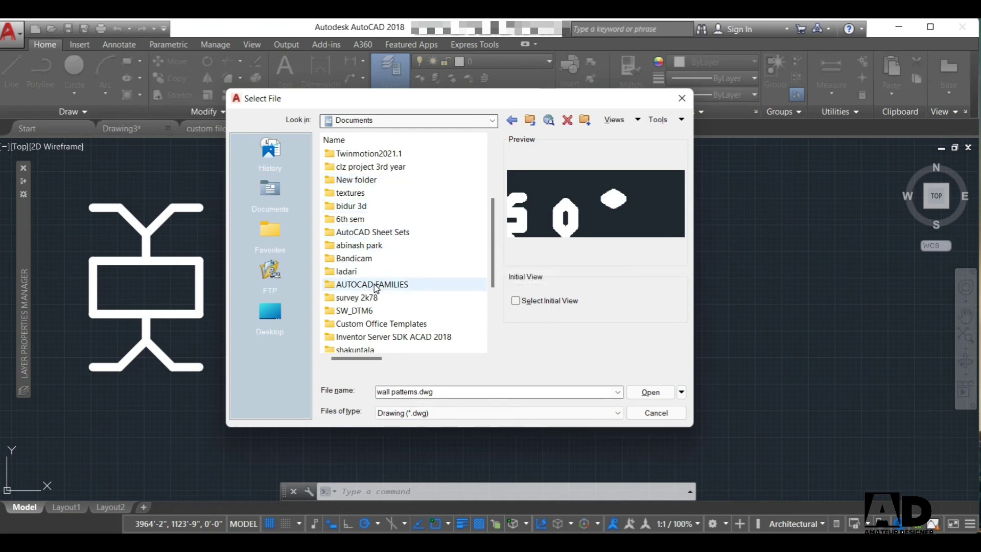
{"action": "left_click", "coordinate": [379, 233]}
{"action": "double_click", "coordinate": [380, 233]}
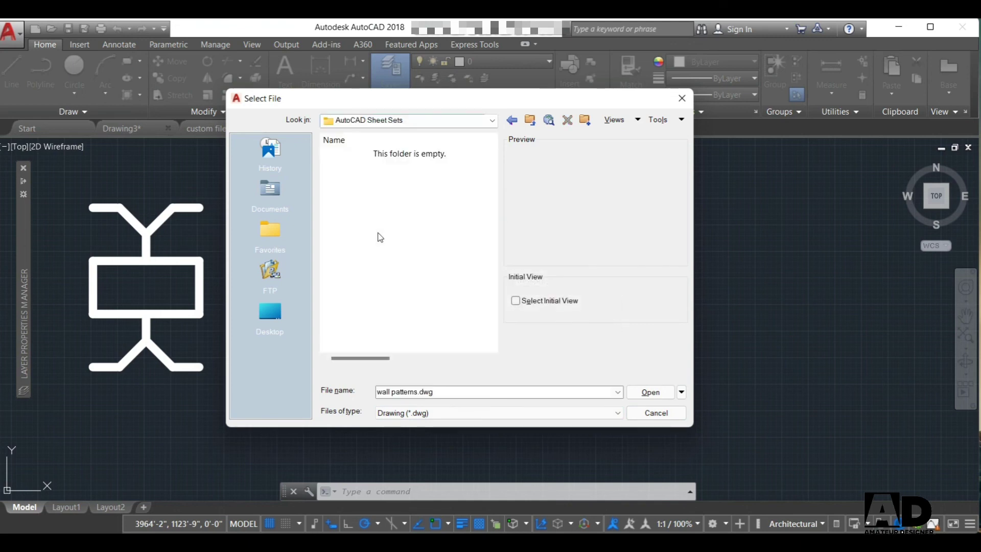
{"action": "key", "text": "BackSpace"}
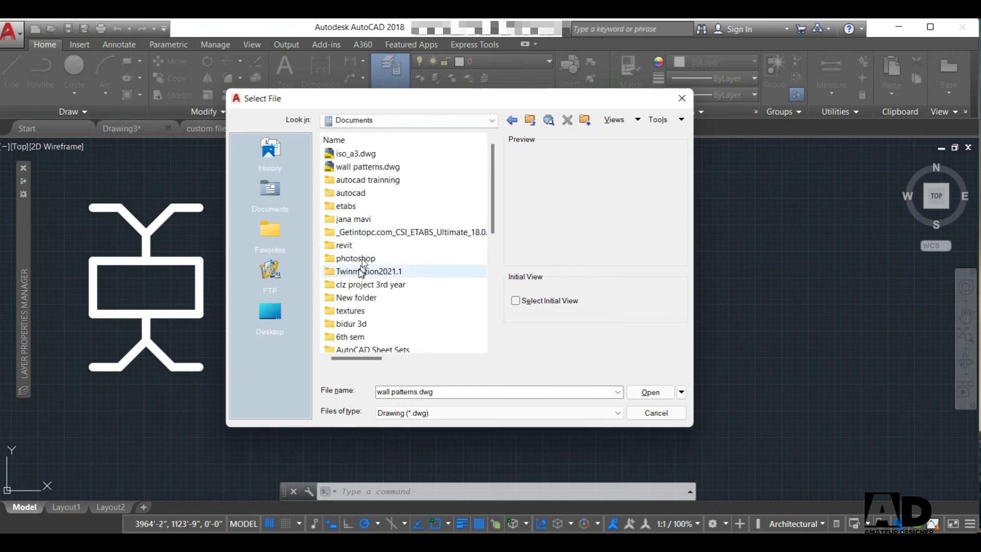
{"action": "double_click", "coordinate": [366, 193]}
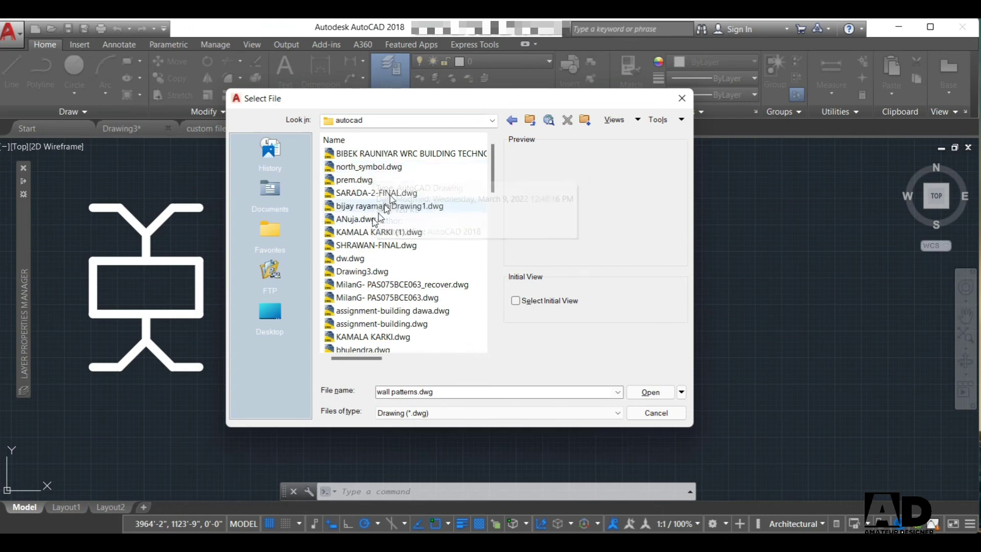
{"action": "left_click", "coordinate": [389, 171]}
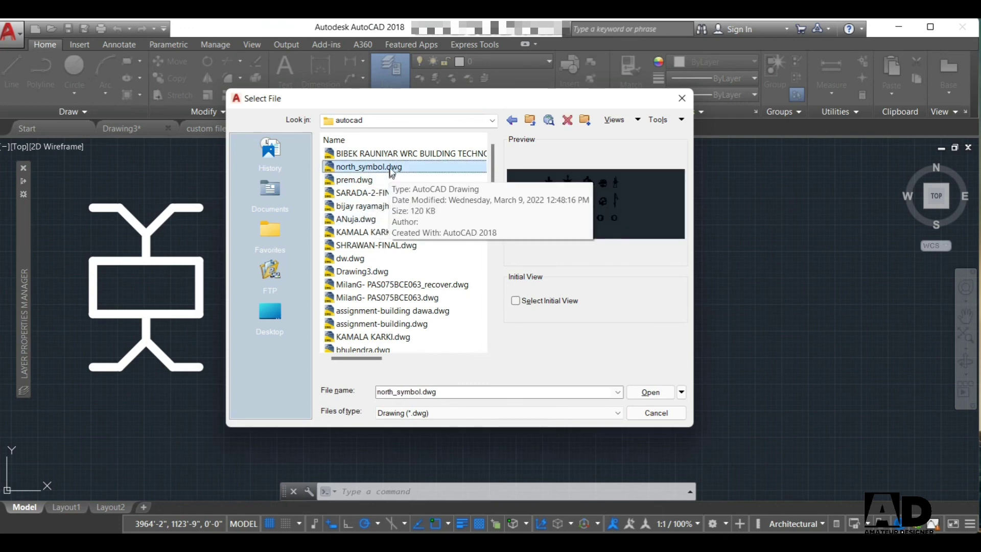
{"action": "left_click", "coordinate": [399, 153]}
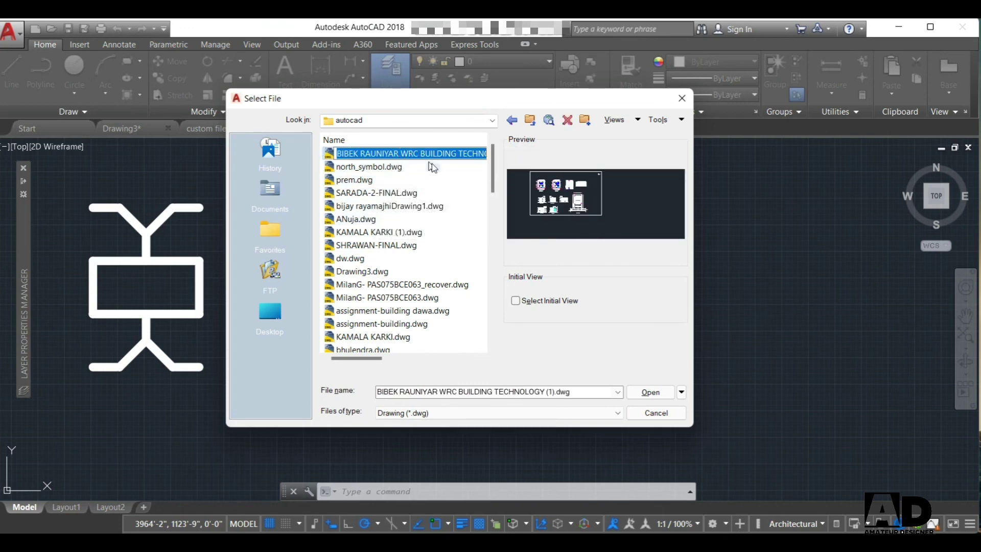
Step: Cancel the accidental file rename and load the building technology drawing with its plans and elevations
{"action": "left_click", "coordinate": [330, 158]}
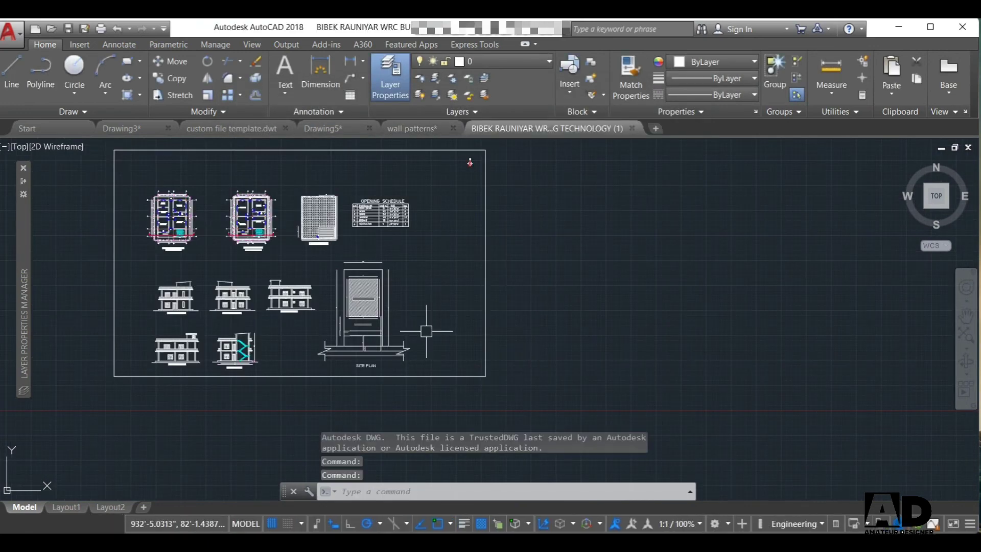
{"action": "scroll", "coordinate": [426, 332], "scroll_direction": "down", "scroll_amount": 2}
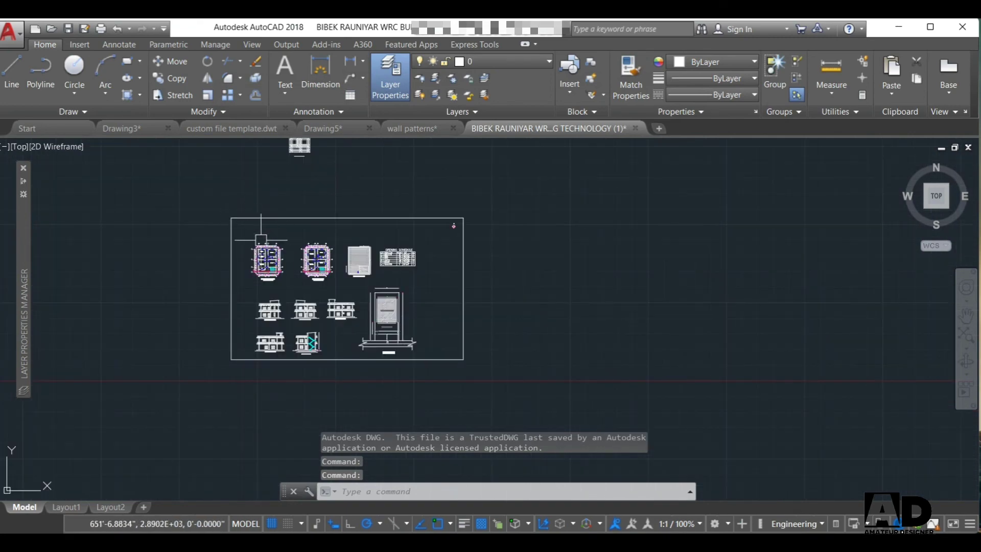
{"action": "scroll", "coordinate": [261, 239], "scroll_direction": "up", "scroll_amount": 3}
{"action": "scroll", "coordinate": [262, 239], "scroll_direction": "down", "scroll_amount": 3}
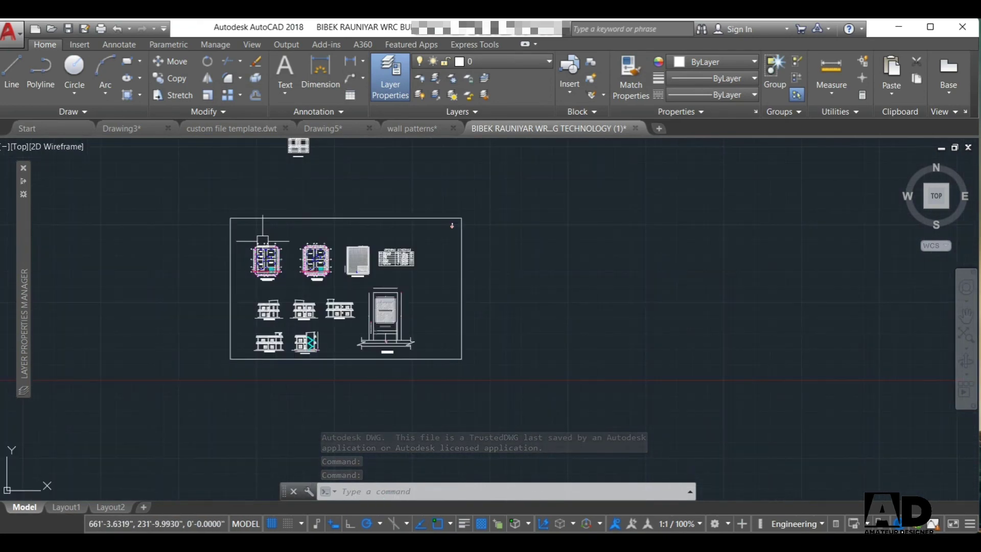